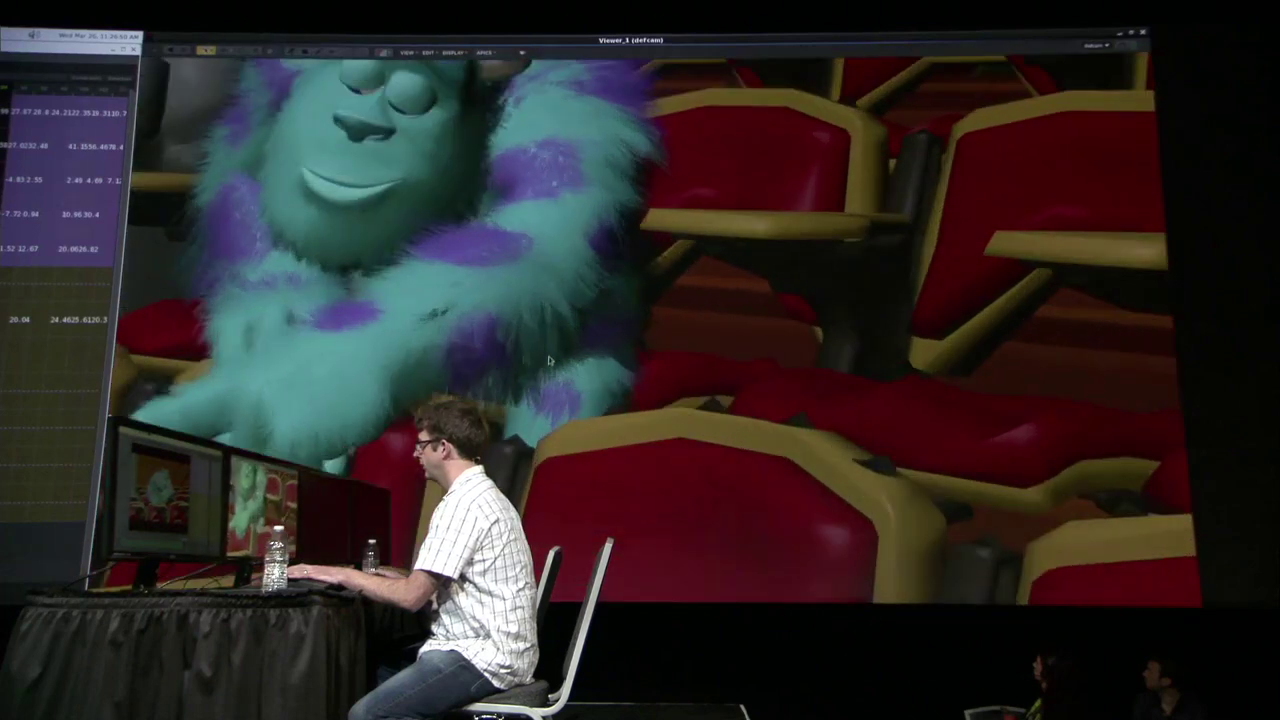
Reposition both of Sulley's hands over the seat back in front of him using the translate manipulator
middle_drag(548, 356, 736, 348)
click(556, 364)
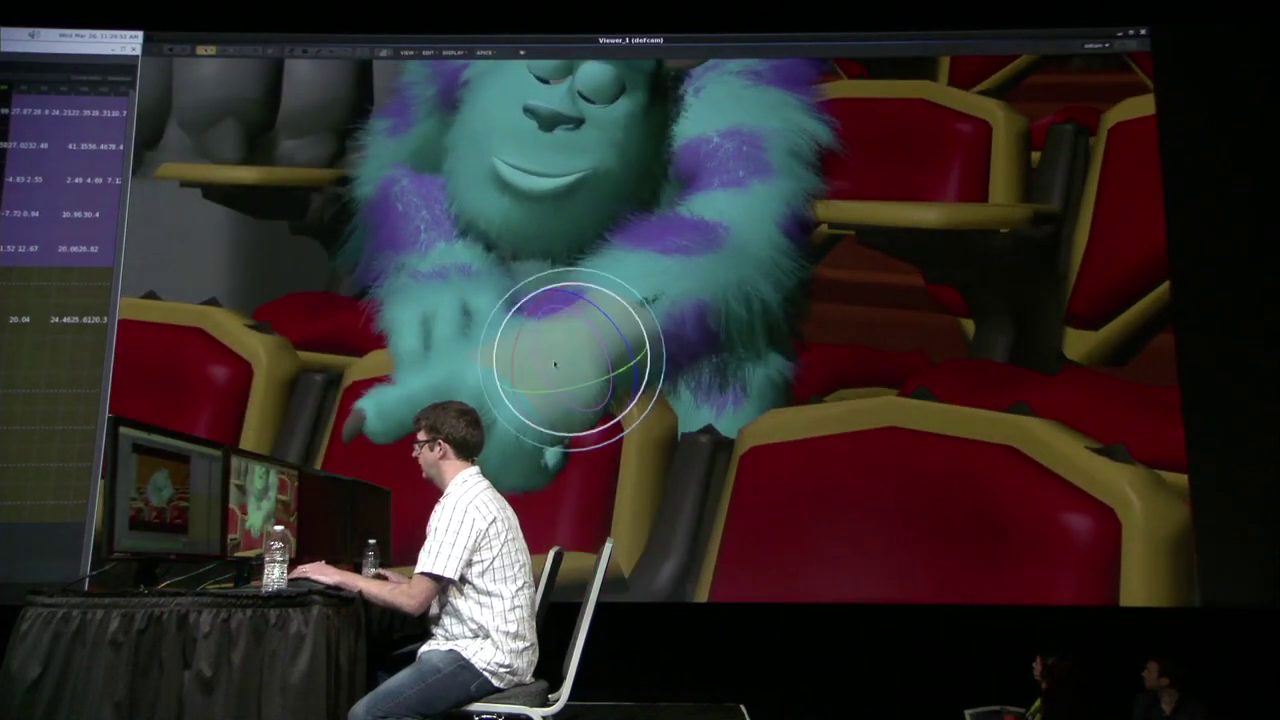
key(w)
drag(569, 373, 565, 340)
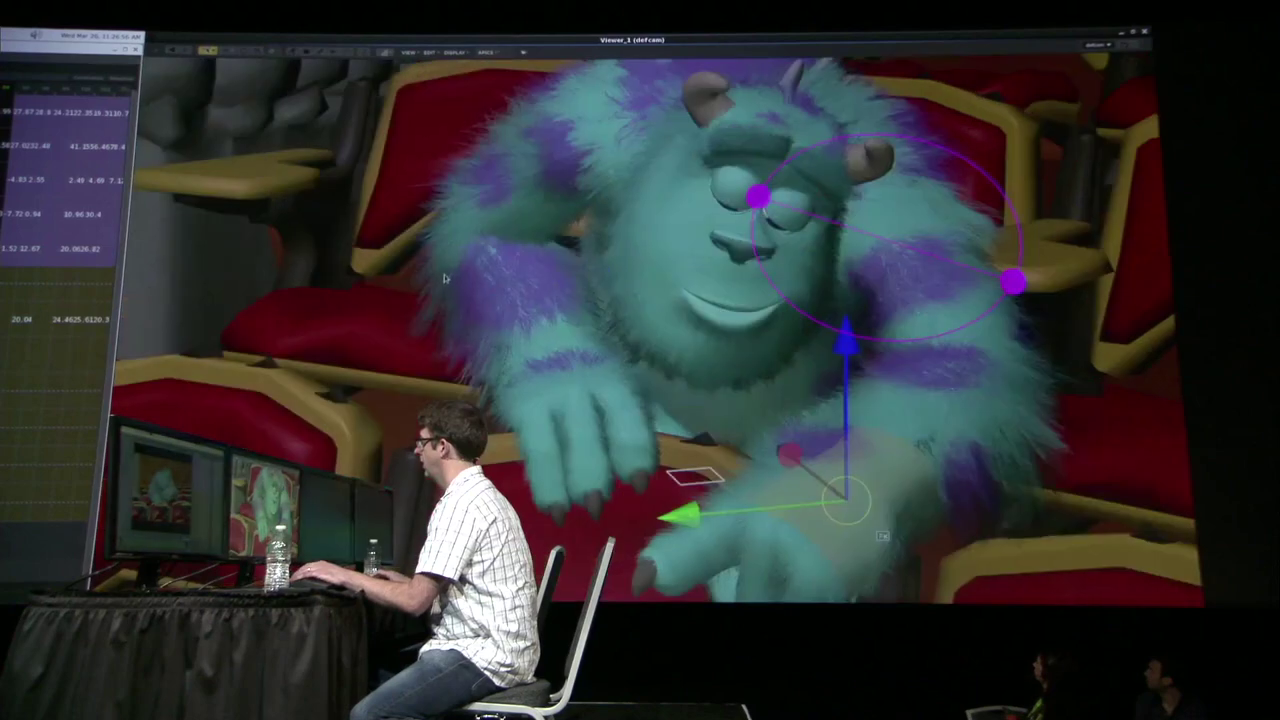
click(549, 371)
drag(563, 391, 557, 377)
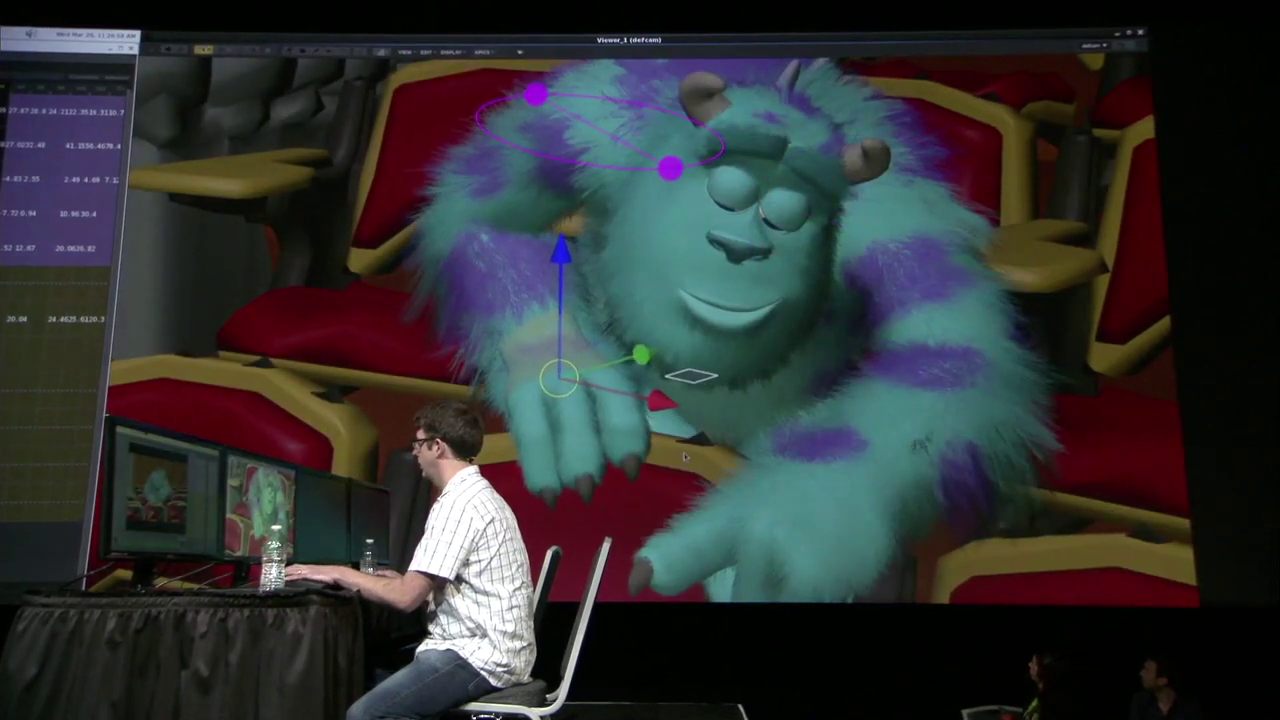
Curl the pointing finger of the outstretched hand downward and select the inner finger of the other hand
middle_drag(694, 473, 644, 356)
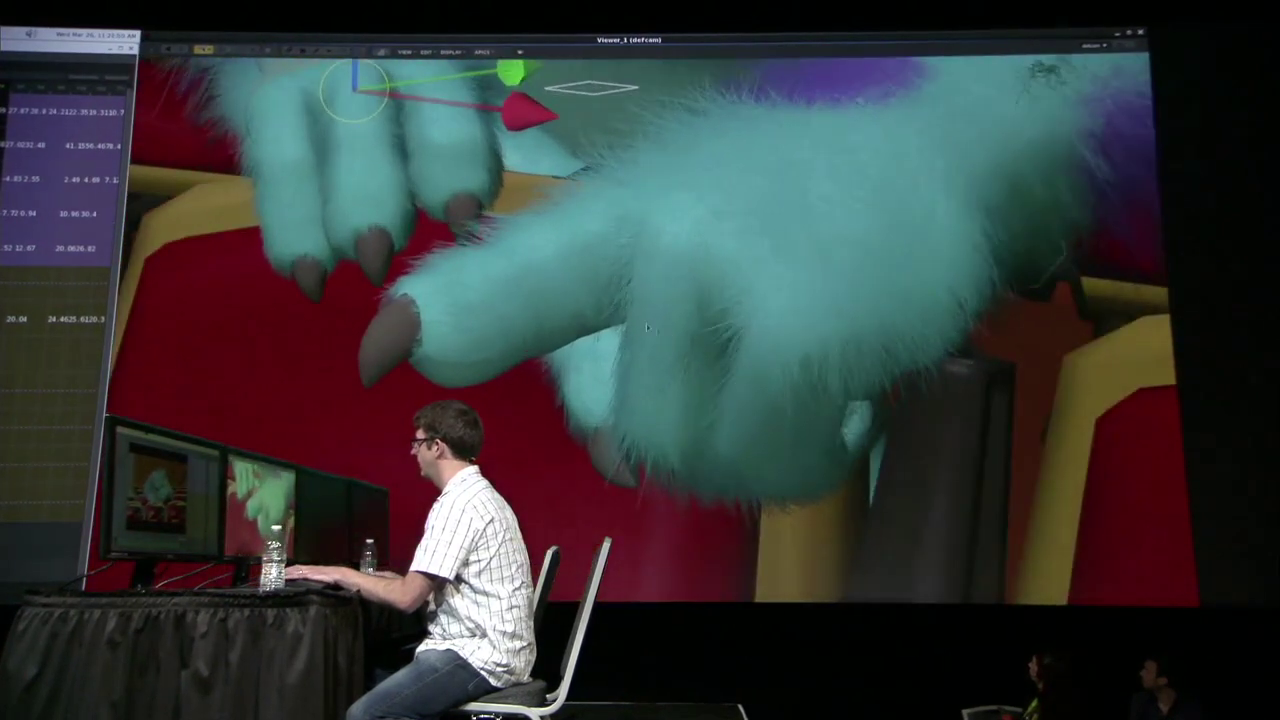
drag(539, 288, 536, 313)
click(495, 337)
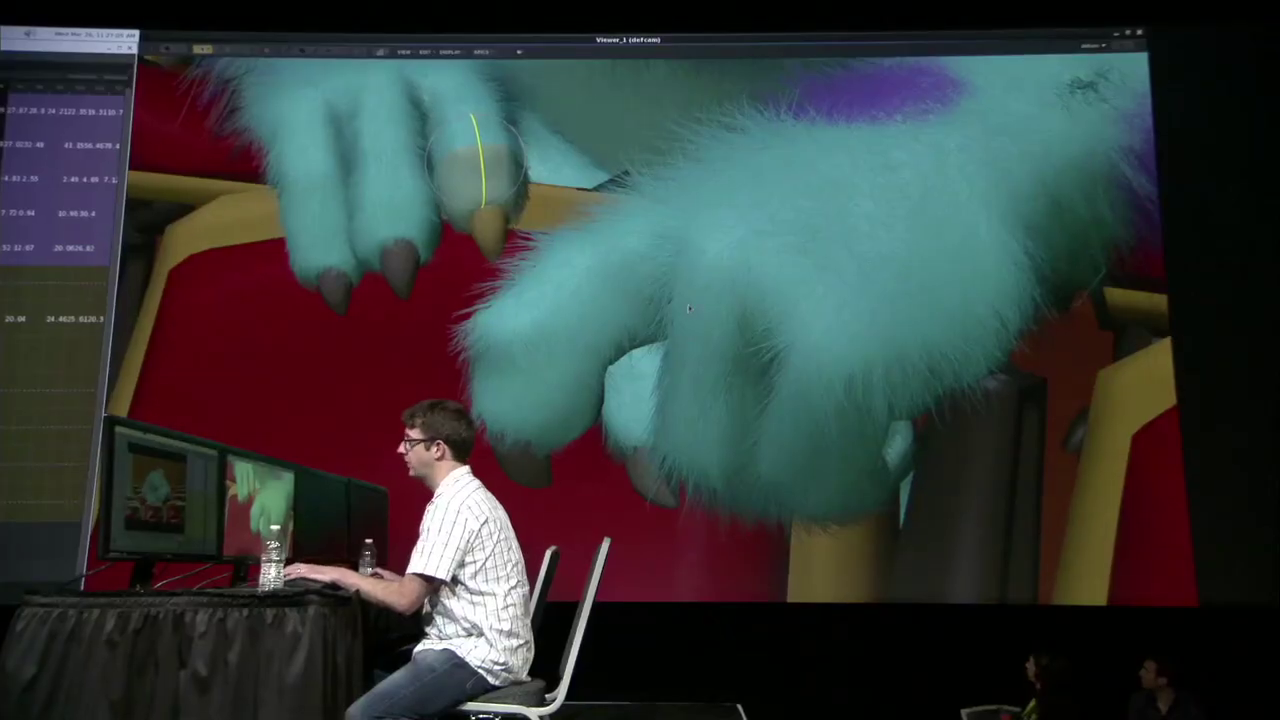
key(f)
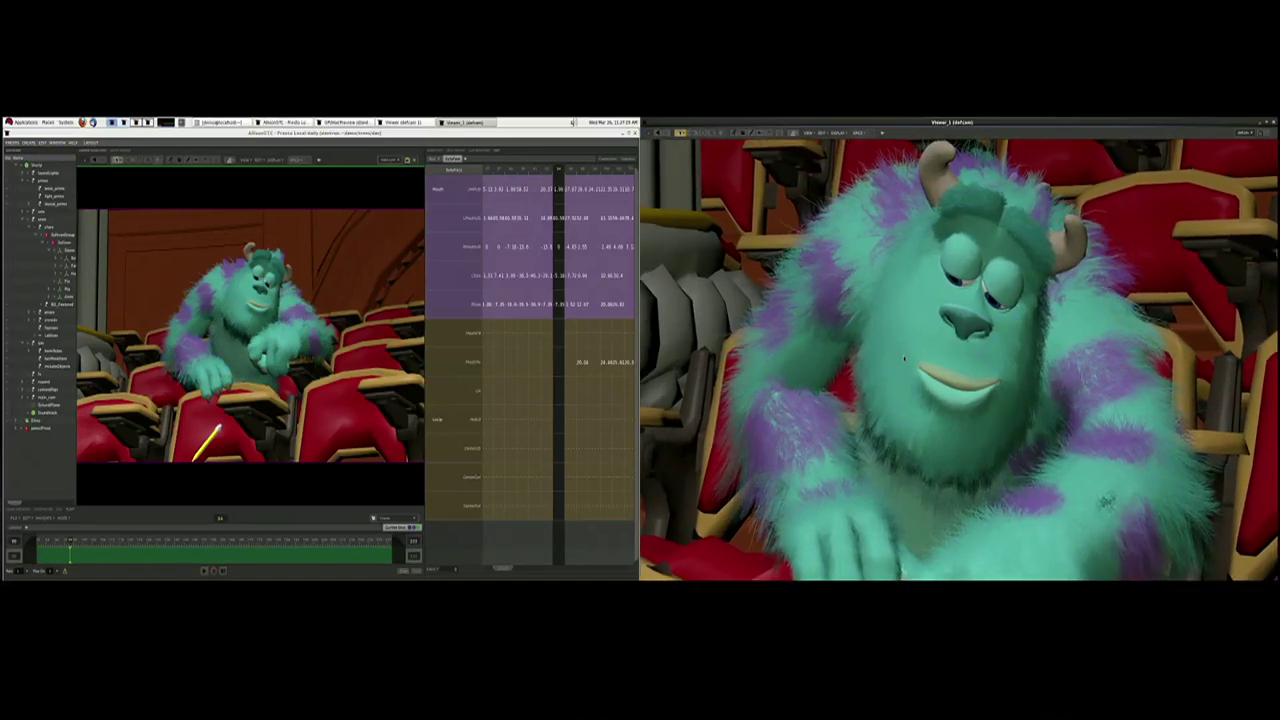
Try facial expressions from Sulley's pose library and apply the one with open eyes and a downturned, closed mouth
click(569, 304)
click(921, 346)
click(410, 173)
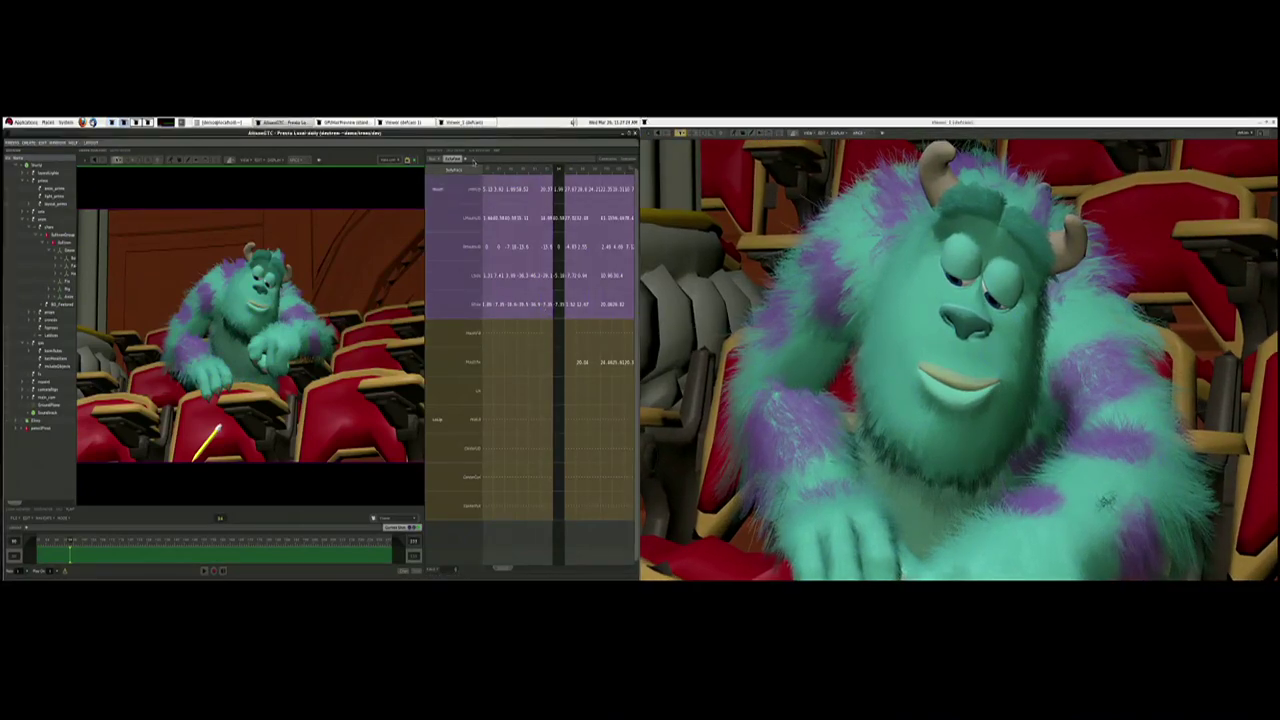
click(476, 153)
drag(535, 267, 594, 264)
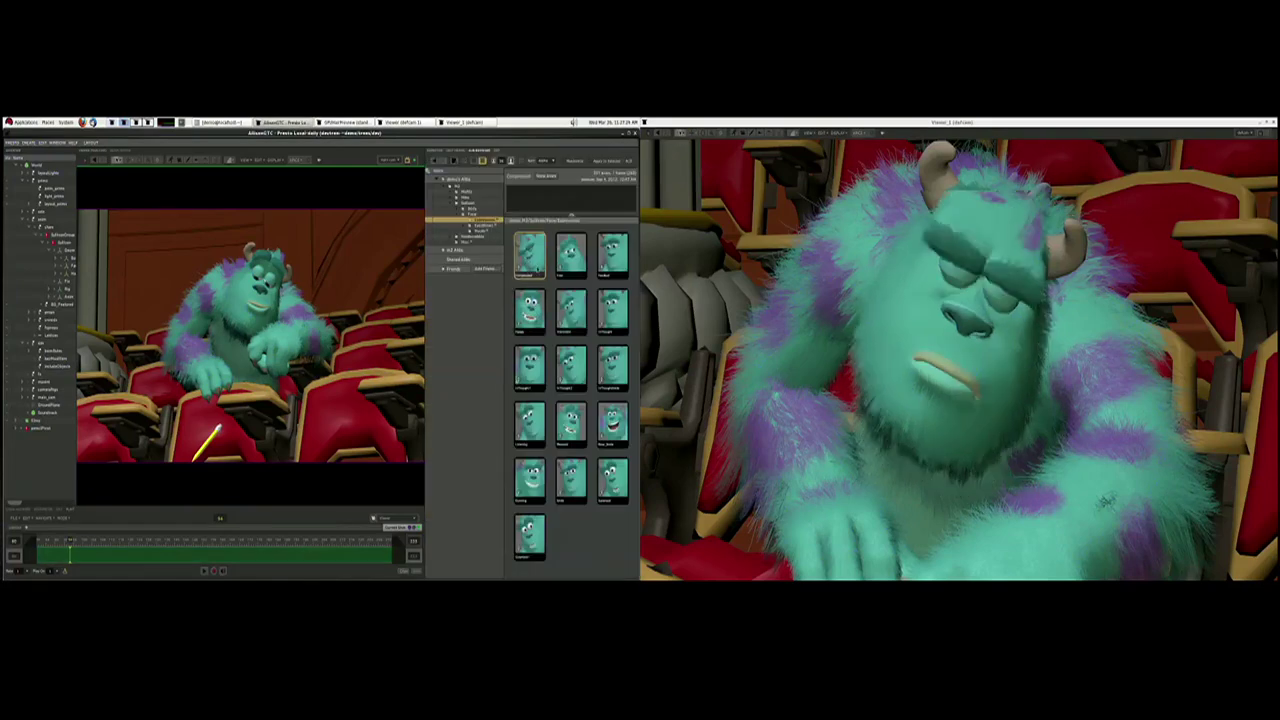
double_click(614, 267)
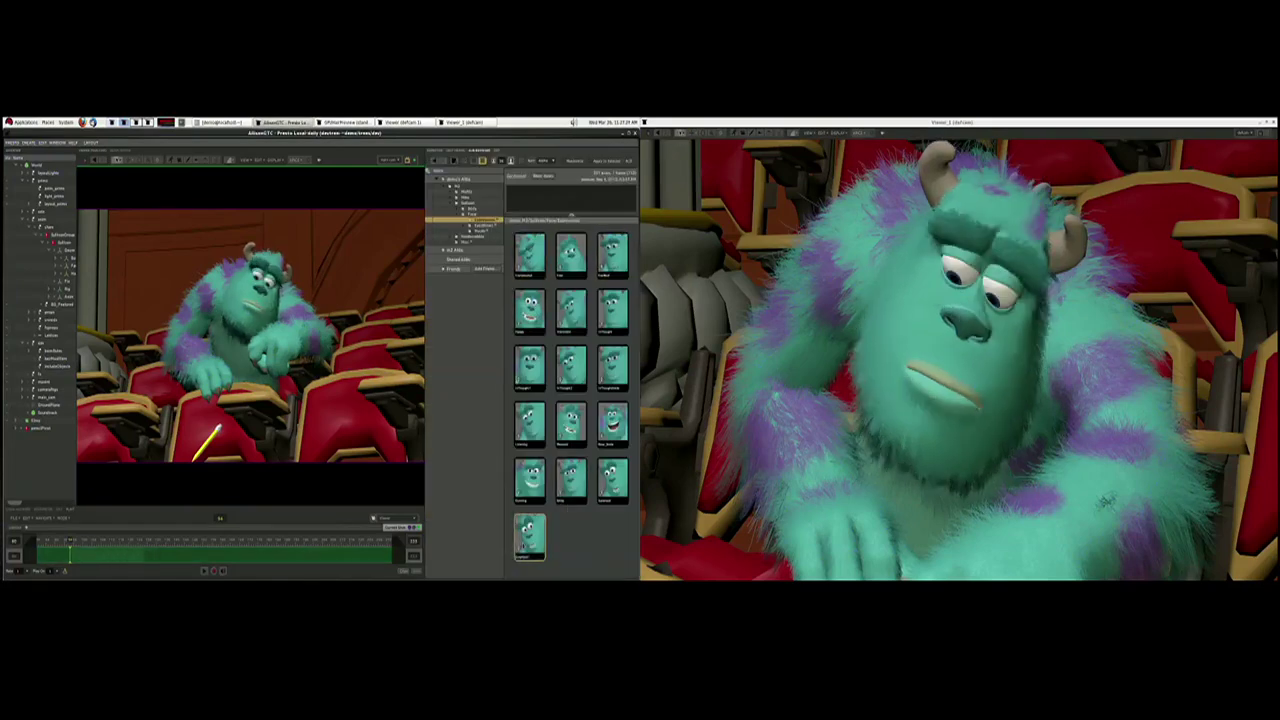
click(524, 545)
click(530, 422)
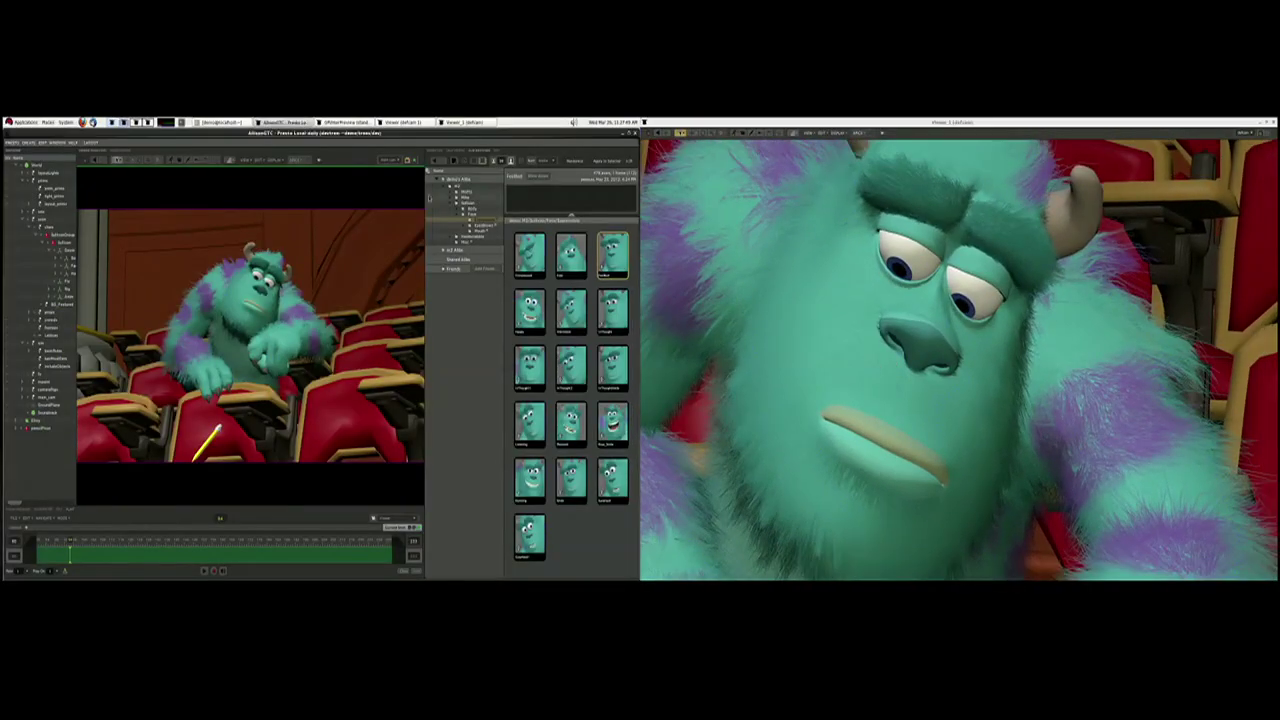
Reshape Sulley's mouth into an open, toothy, lopsided grin by adjusting the mouth controls at the current frame
click(498, 151)
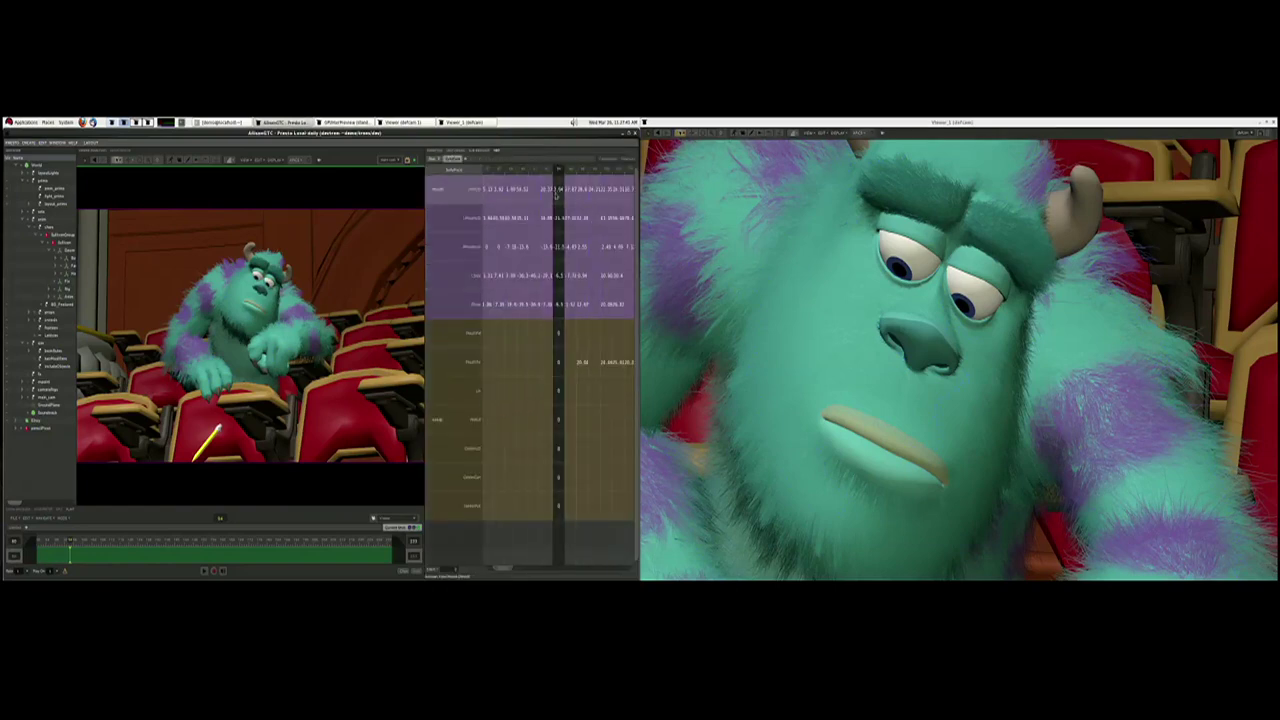
click(557, 192)
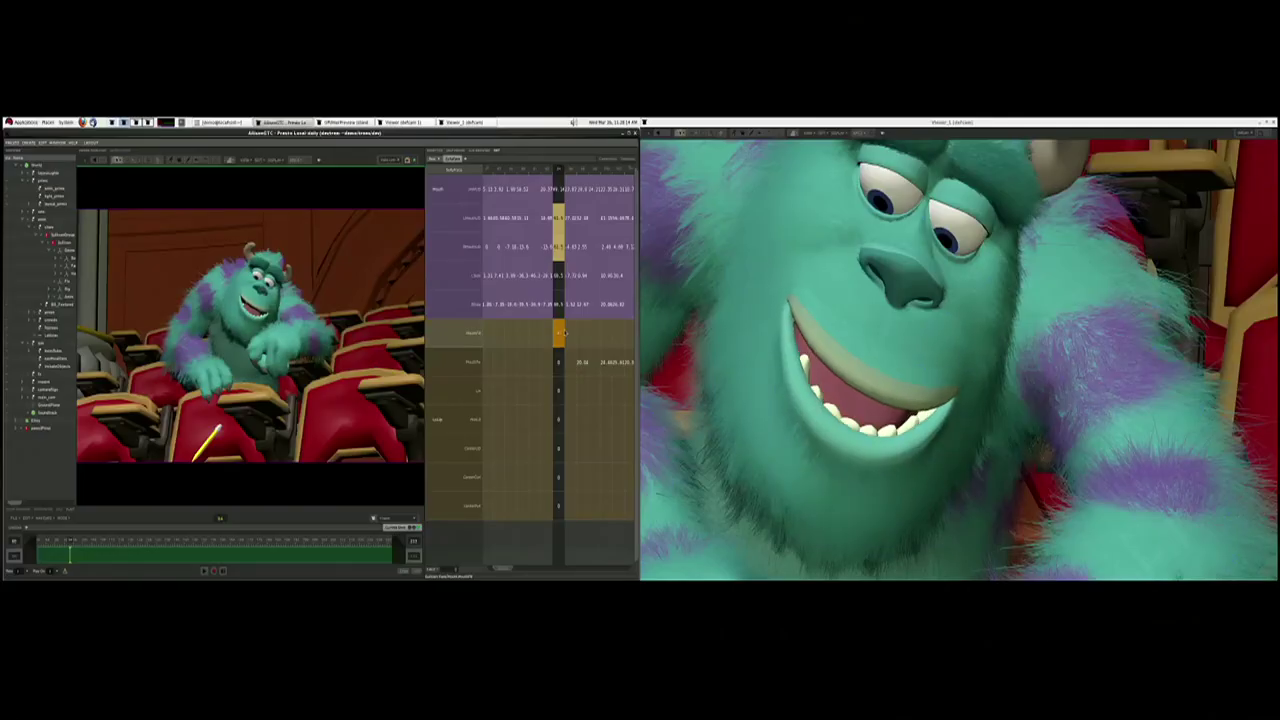
click(570, 354)
drag(584, 361, 560, 359)
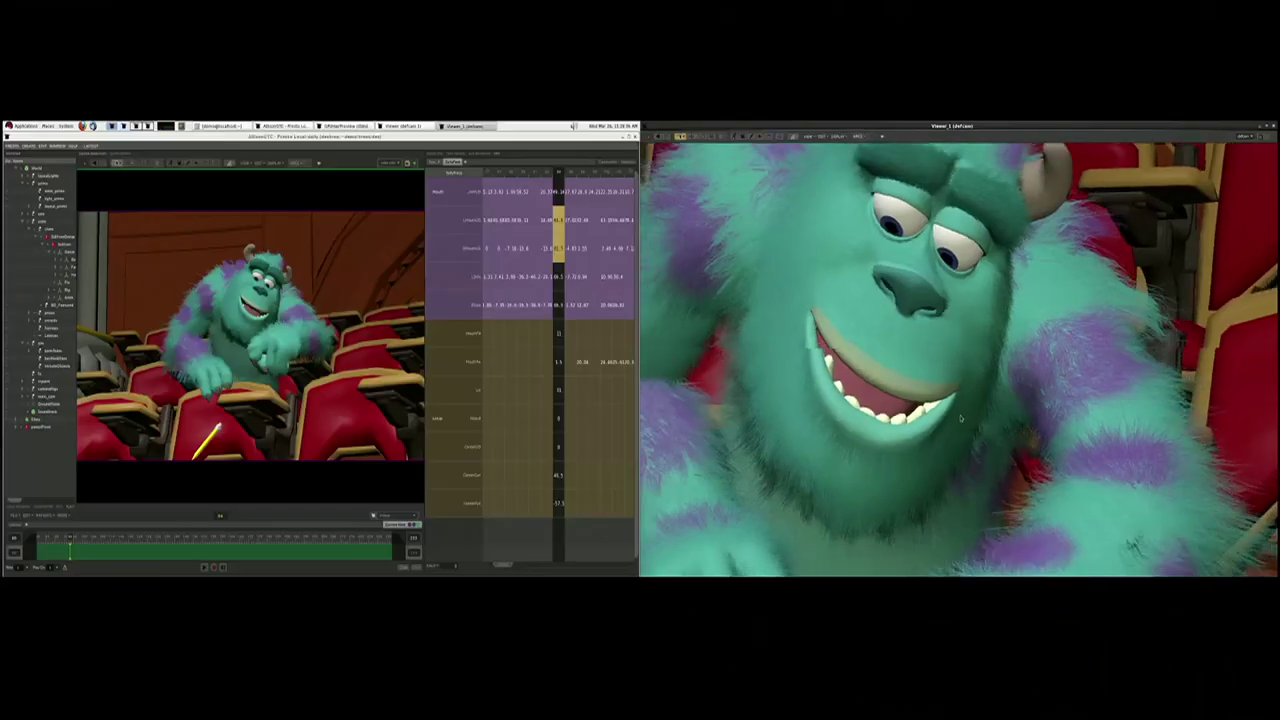
Go to a later frame where Sulley leans back holding the pencil and examine the pose from several angles
click(421, 461)
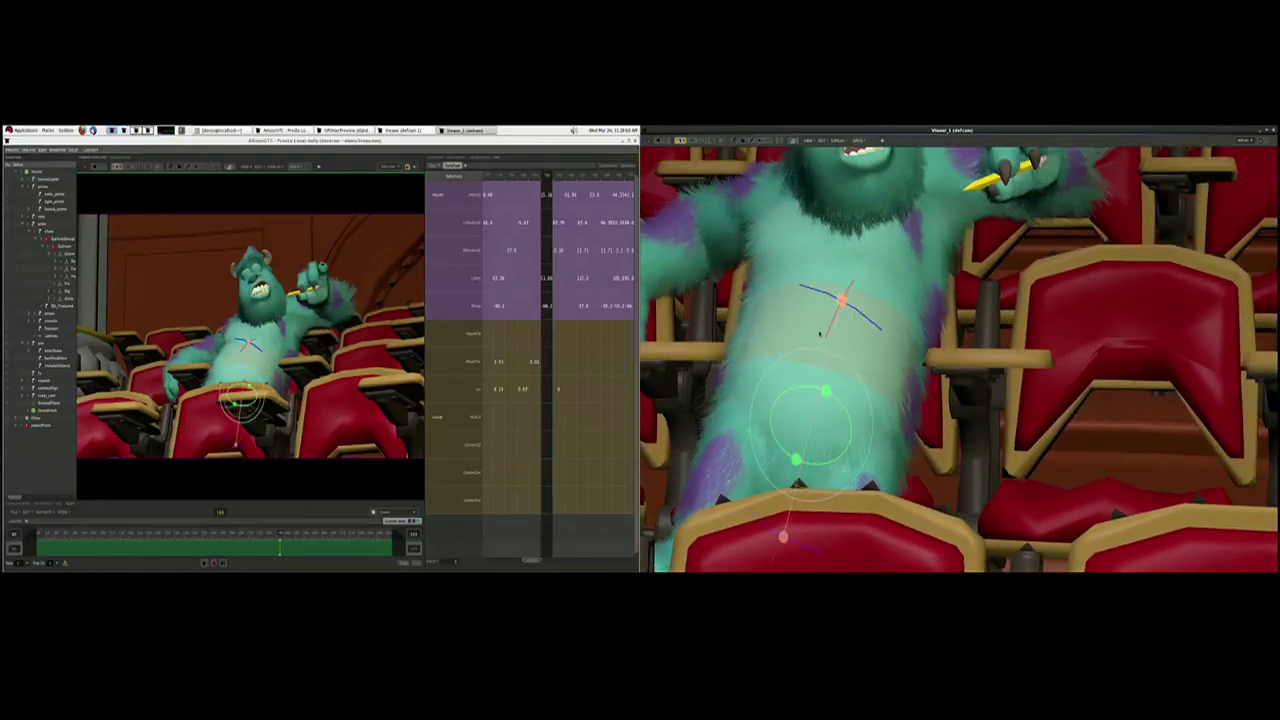
alt+drag(809, 336, 737, 337)
middle_drag(737, 337, 823, 388)
alt+drag(823, 388, 850, 385)
alt+middle_drag(850, 385, 802, 408)
alt+right_drag(802, 408, 840, 408)
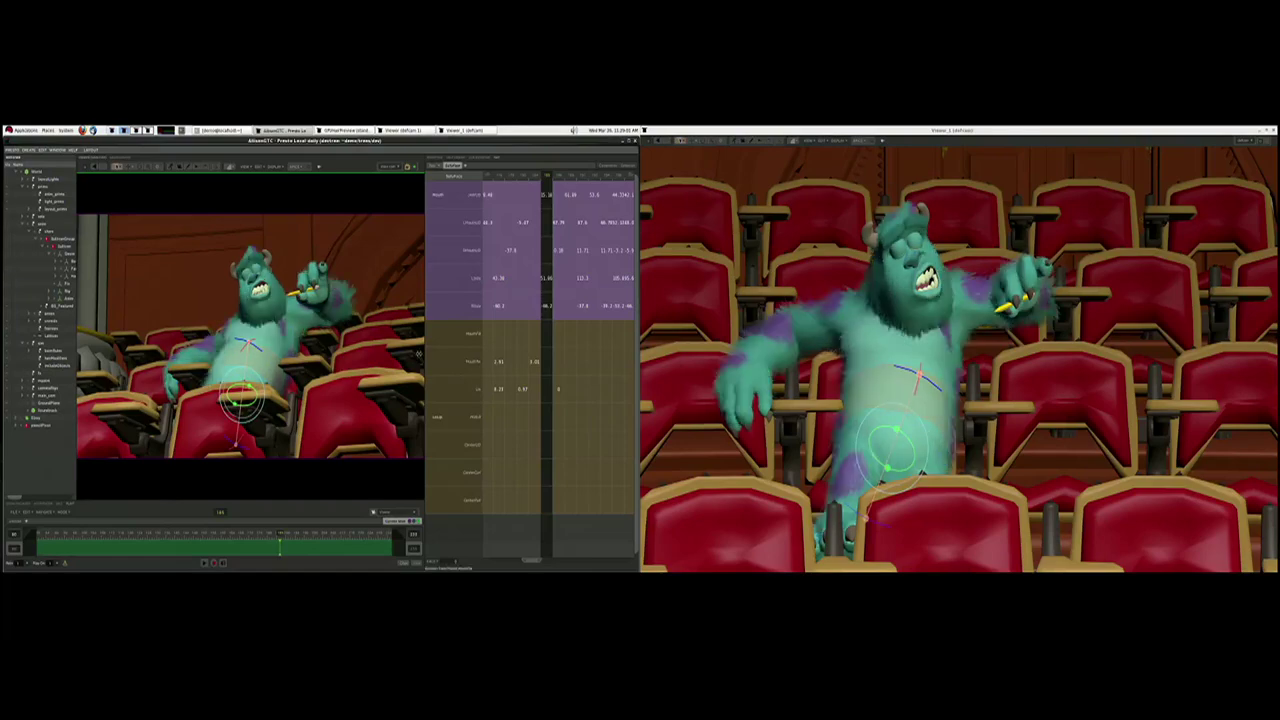
alt+drag(995, 388, 927, 423)
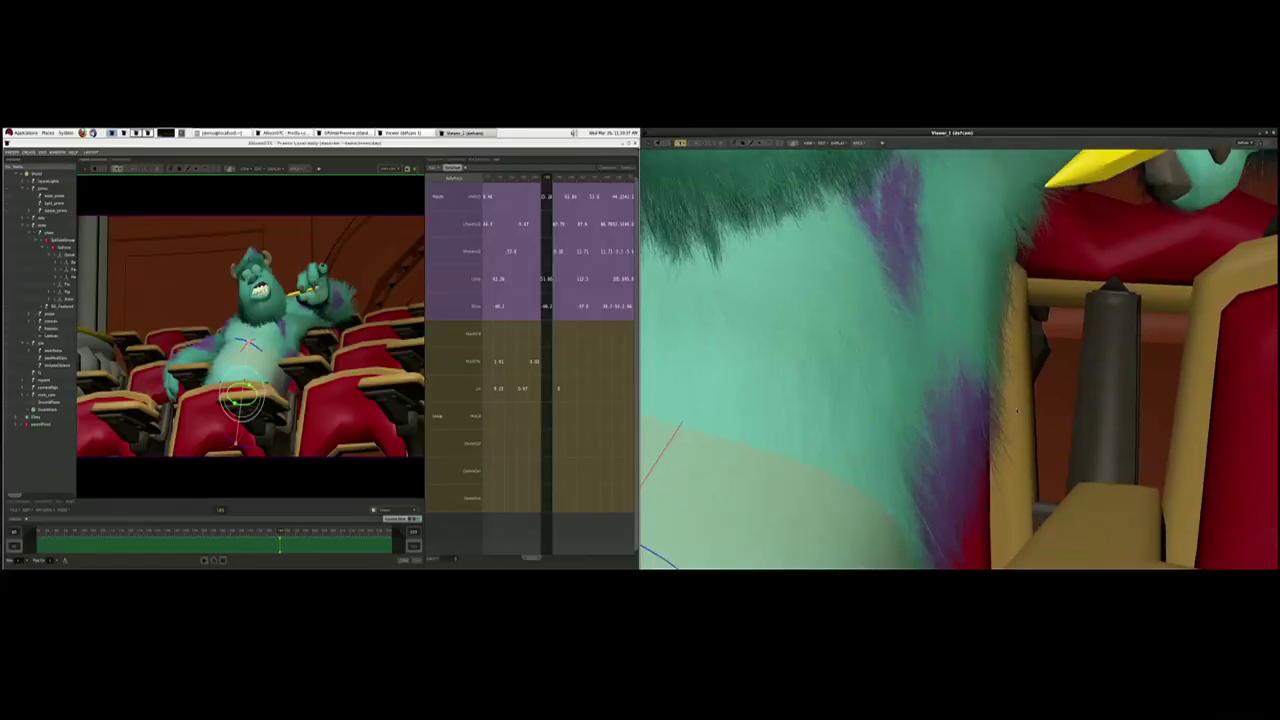
Inspect the fur on Sulley's chest and arms up close, and restore the viewer to the shot camera's view
alt+drag(1017, 411, 1030, 410)
alt+middle_drag(1005, 407, 1250, 435)
alt+right_drag(1250, 435, 1078, 396)
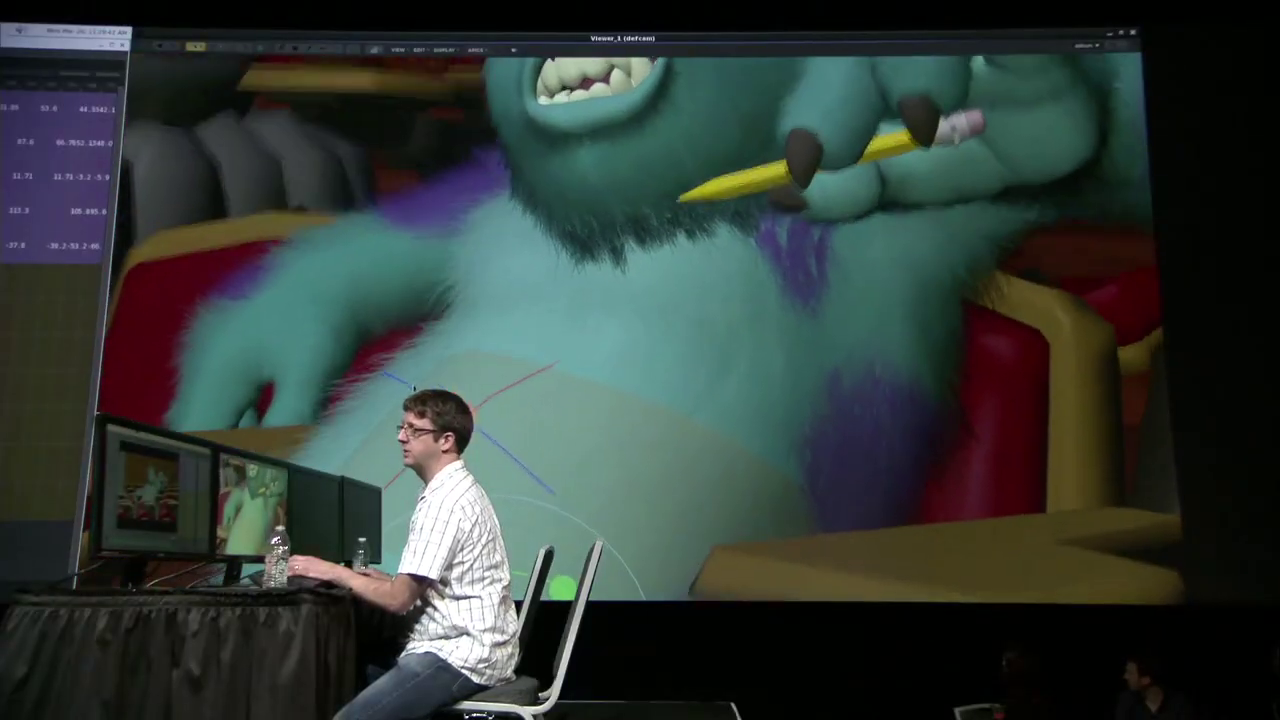
alt+right_drag(654, 329, 629, 337)
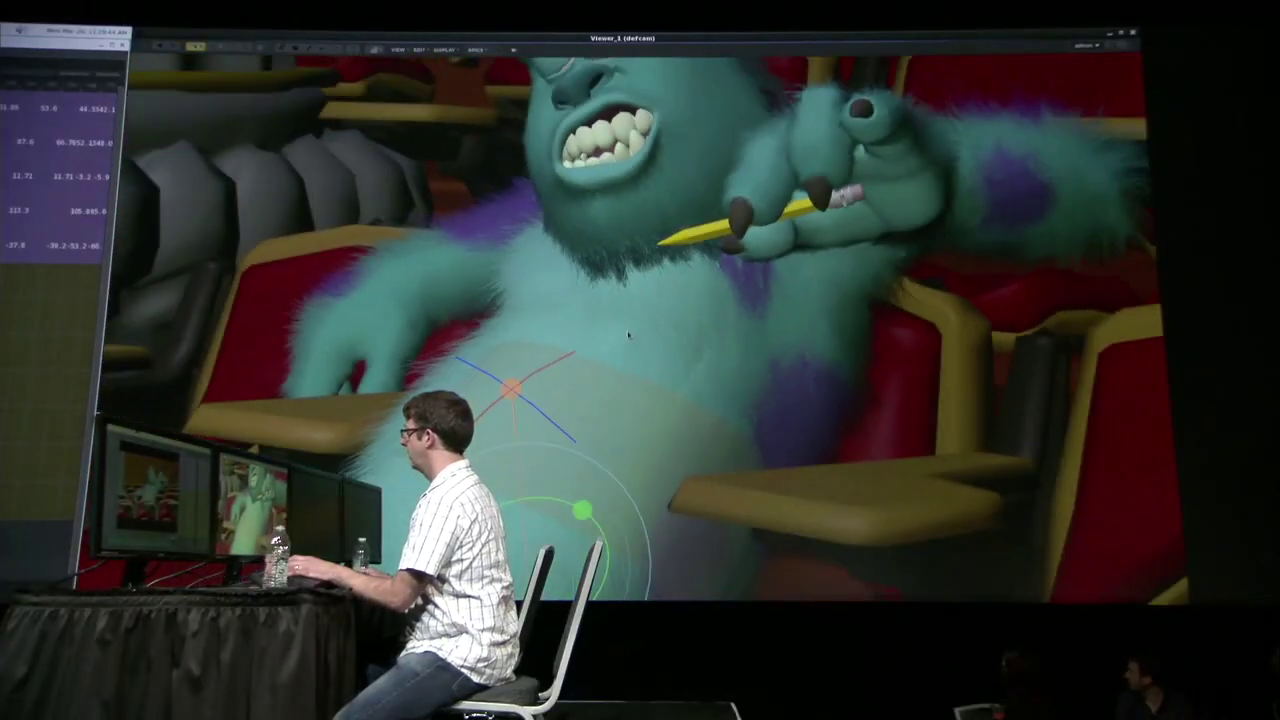
alt+middle_drag(629, 337, 607, 394)
alt+right_drag(607, 394, 599, 409)
alt+middle_drag(599, 409, 602, 368)
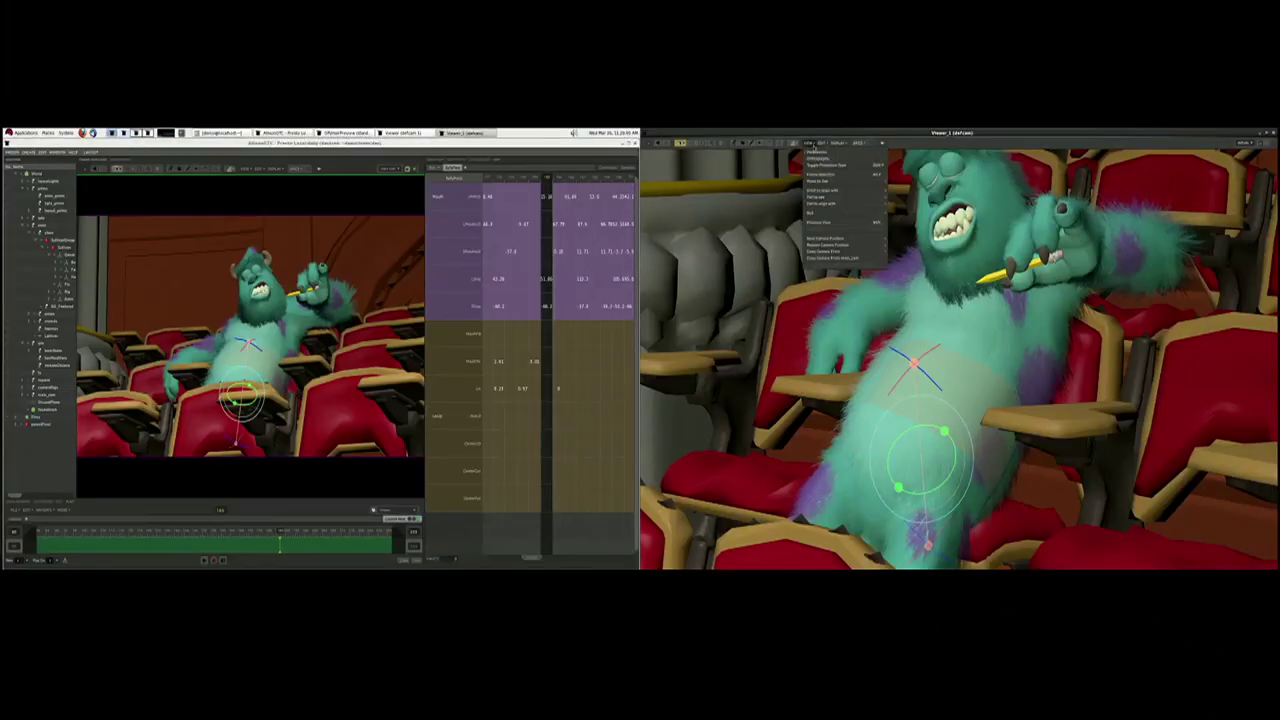
click(833, 258)
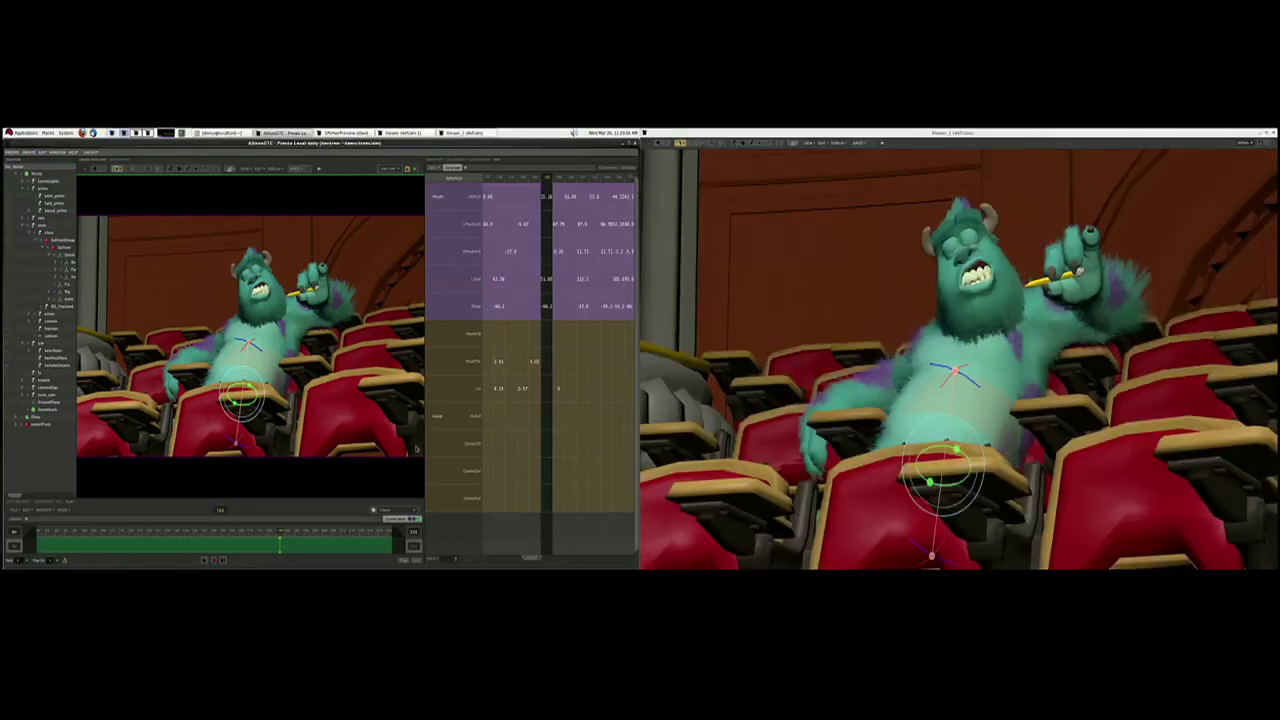
Jump to an earlier frame where Sulley leans over the seat and play back the shot's animation
click(155, 545)
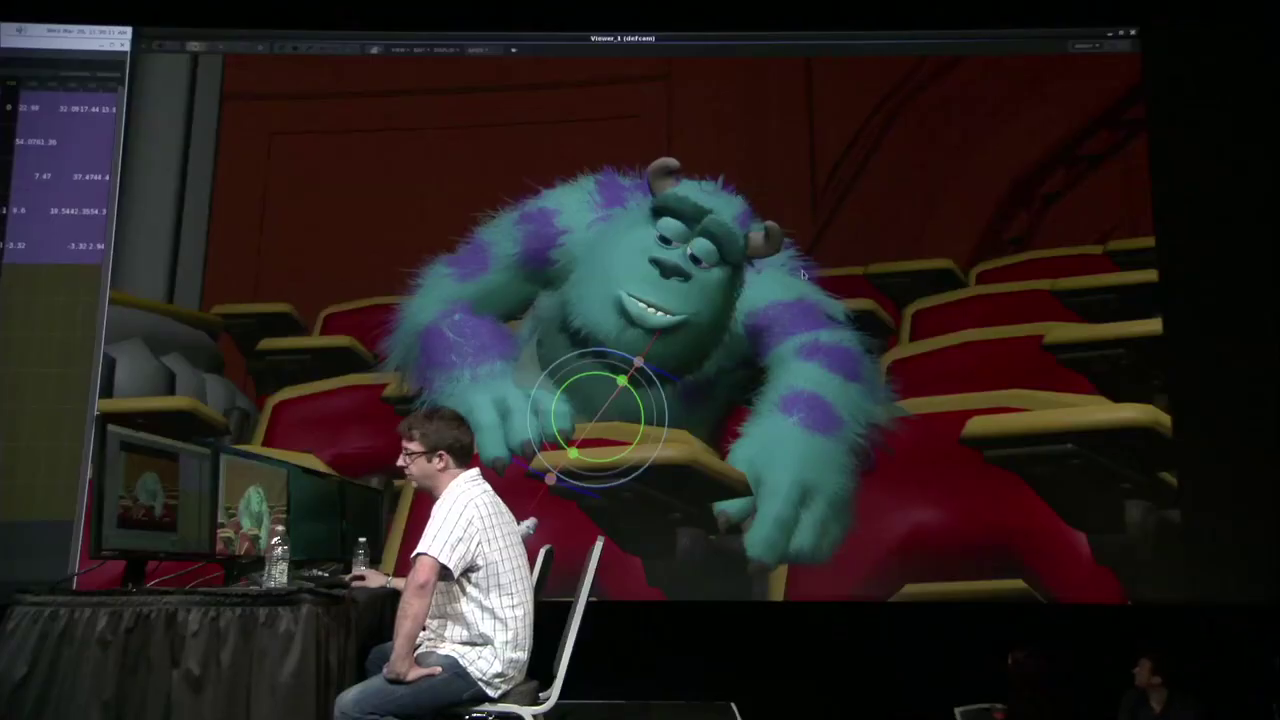
click(802, 273)
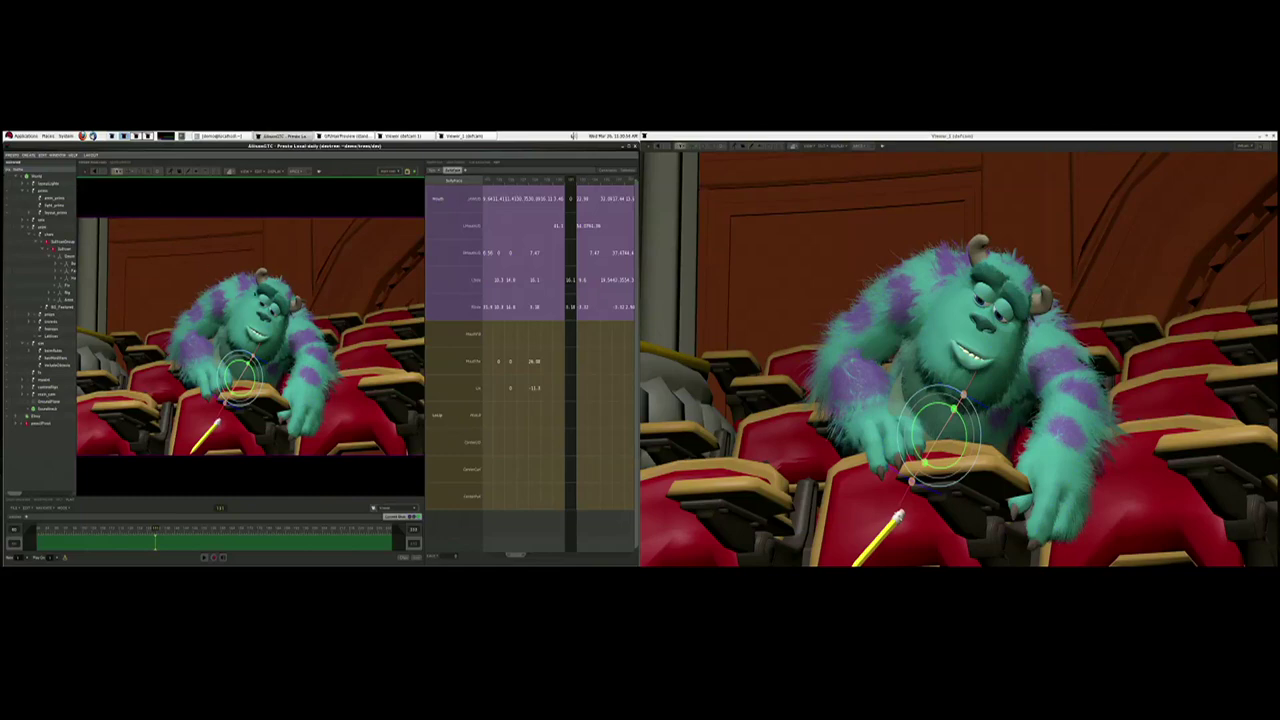
click(771, 344)
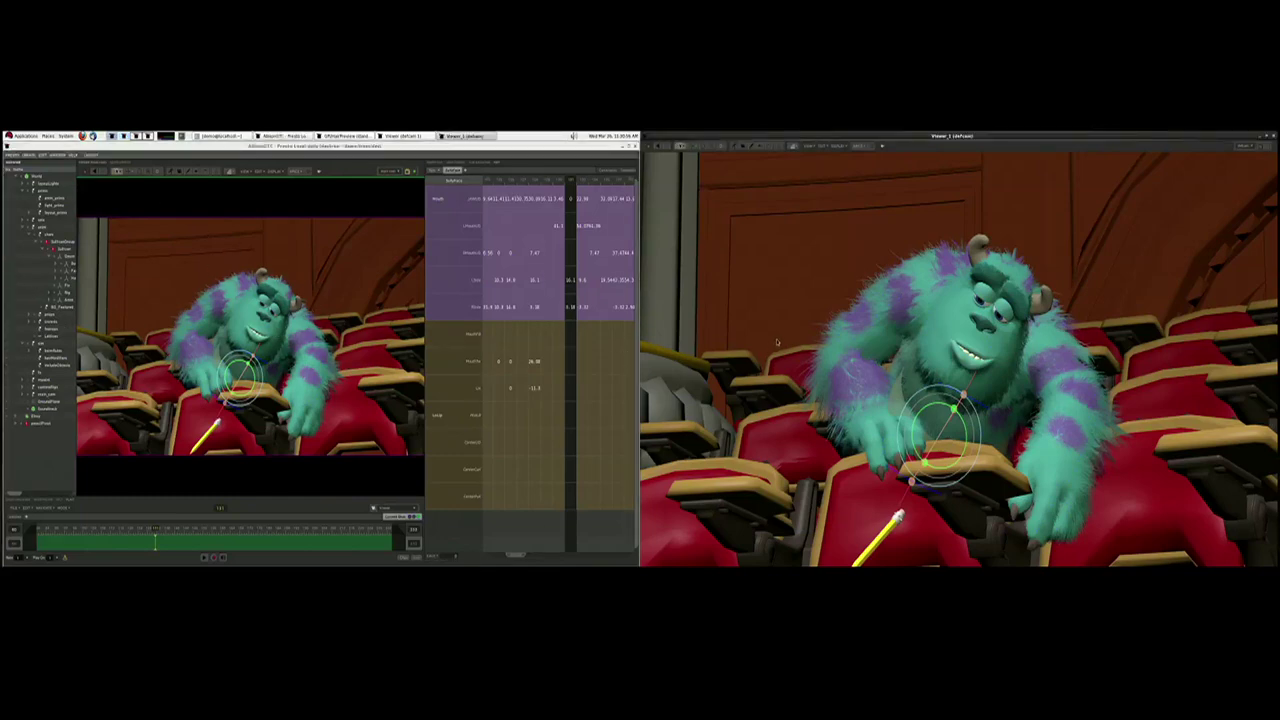
key(space)
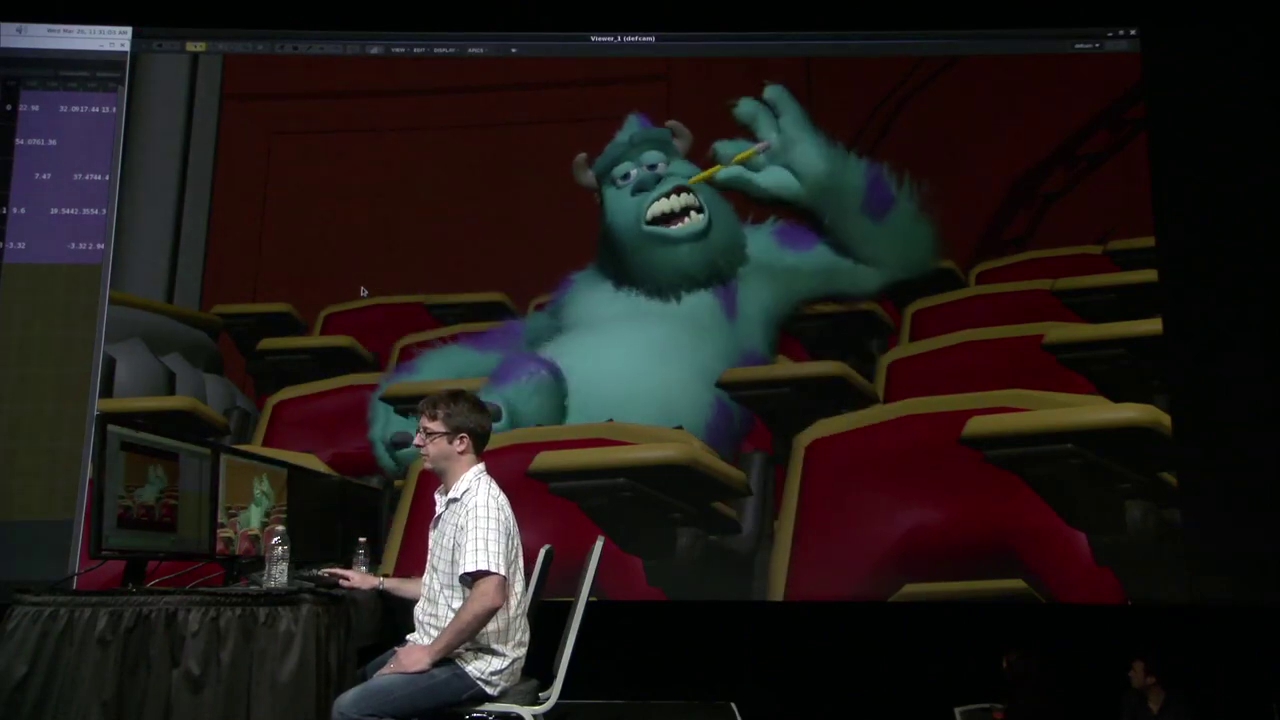
key(space)
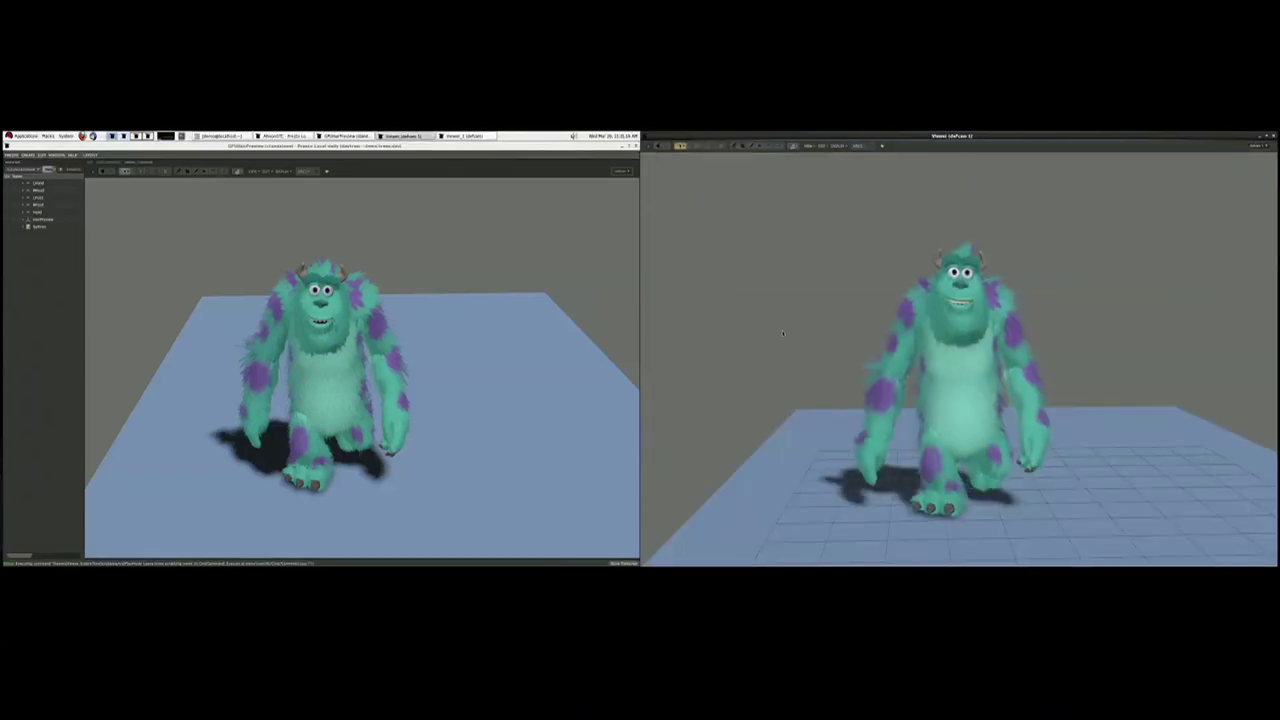
View the walking Sulley in the hair preview scene and hide his fur to expose the bare body
alt+drag(1050, 420, 952, 430)
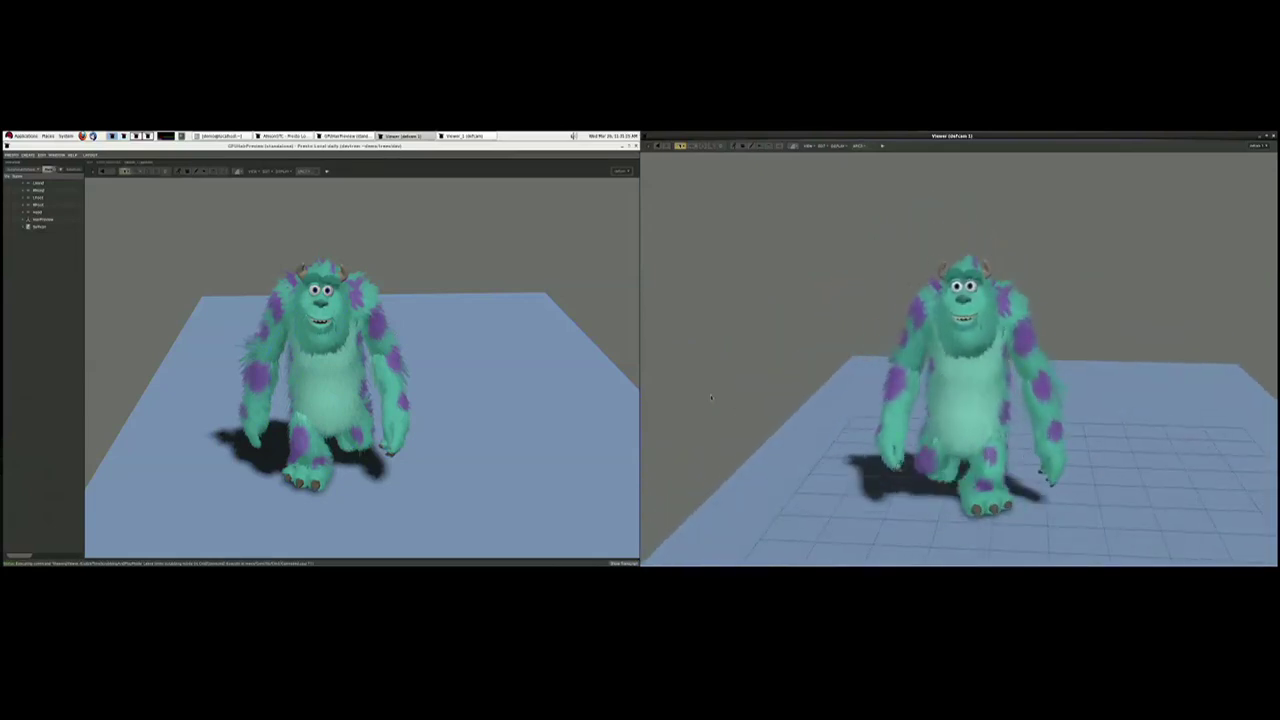
click(500, 400)
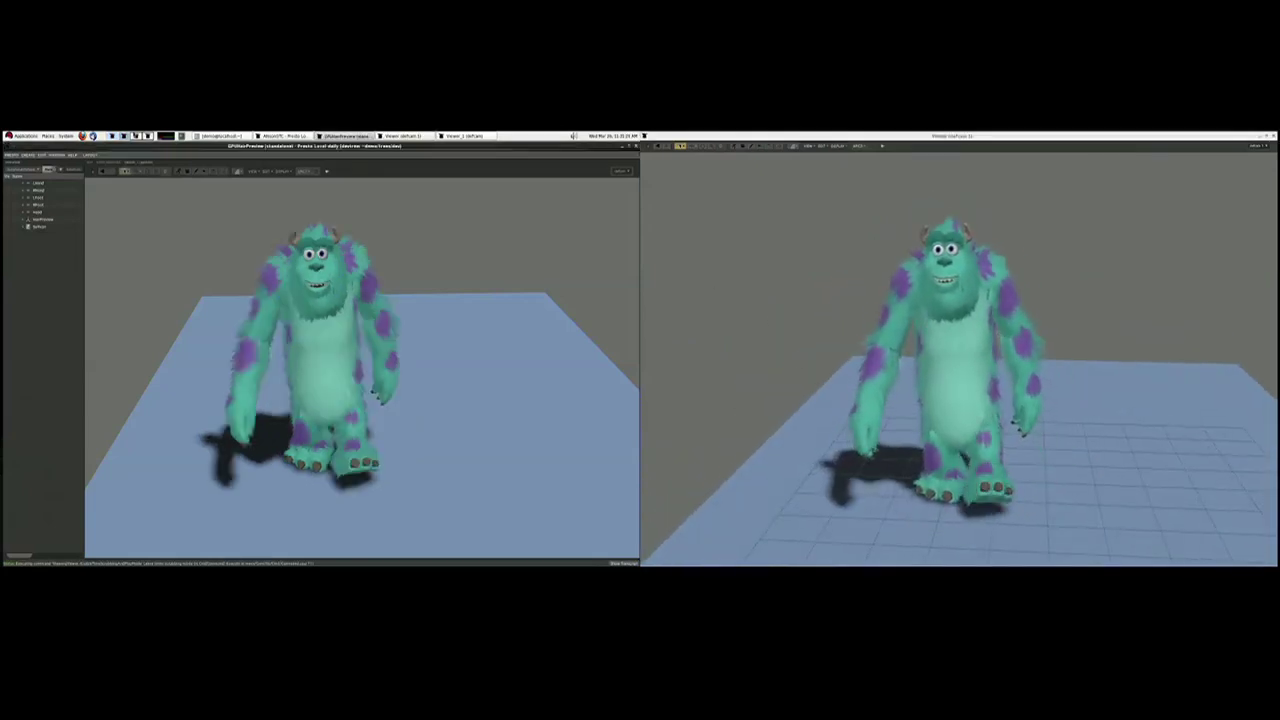
click(8, 220)
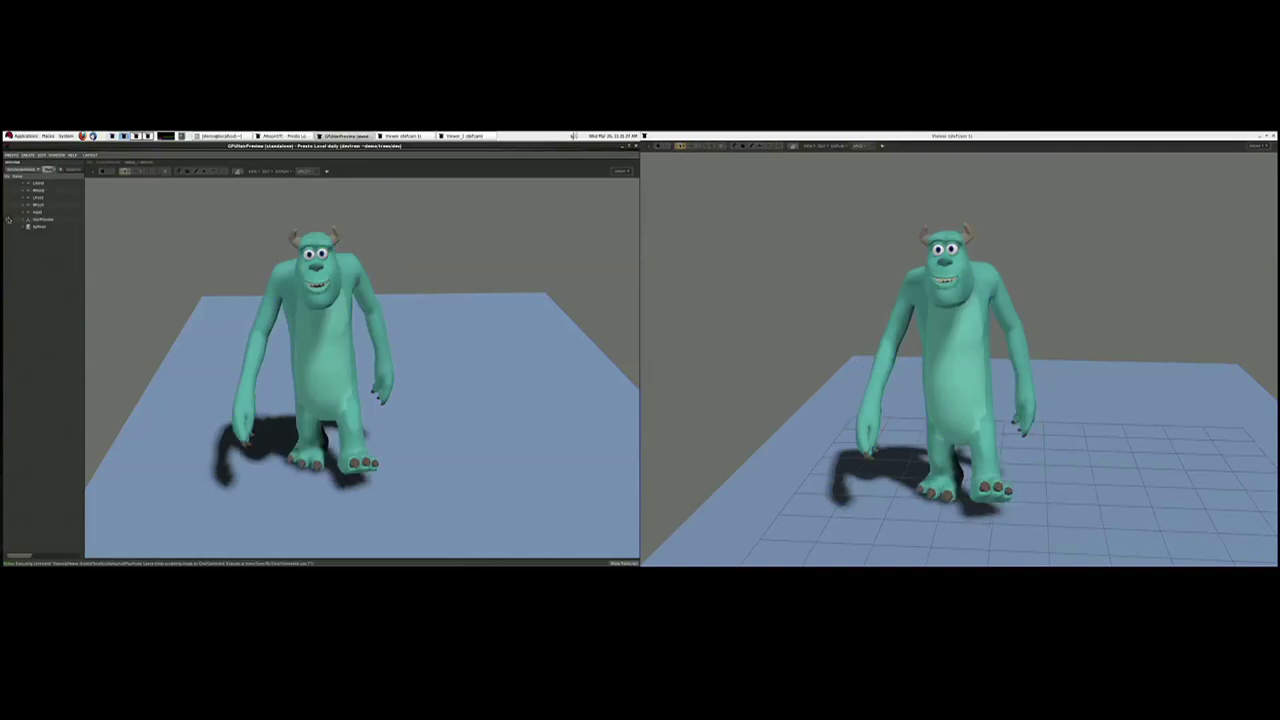
click(9, 221)
alt+drag(249, 330, 239, 348)
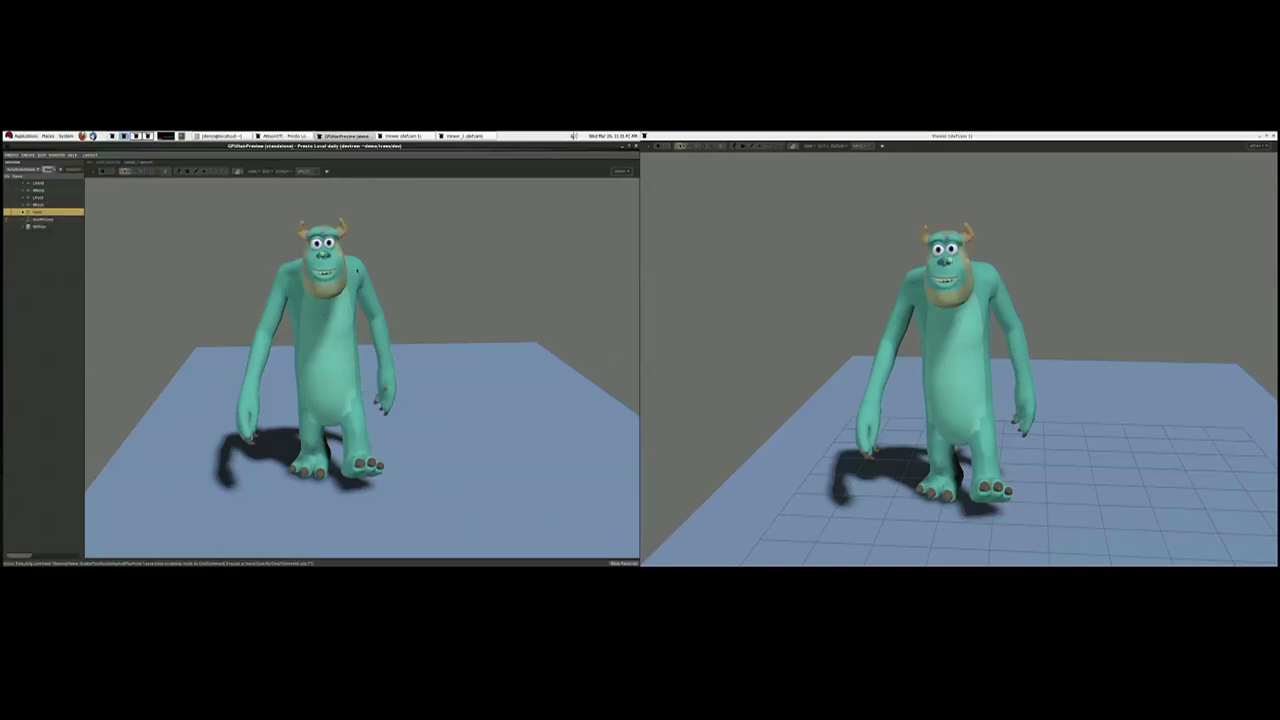
Turn Sulley's head into profile and tilt it with the rotation manipulator in a close view of the head
alt+drag(945, 298, 861, 302)
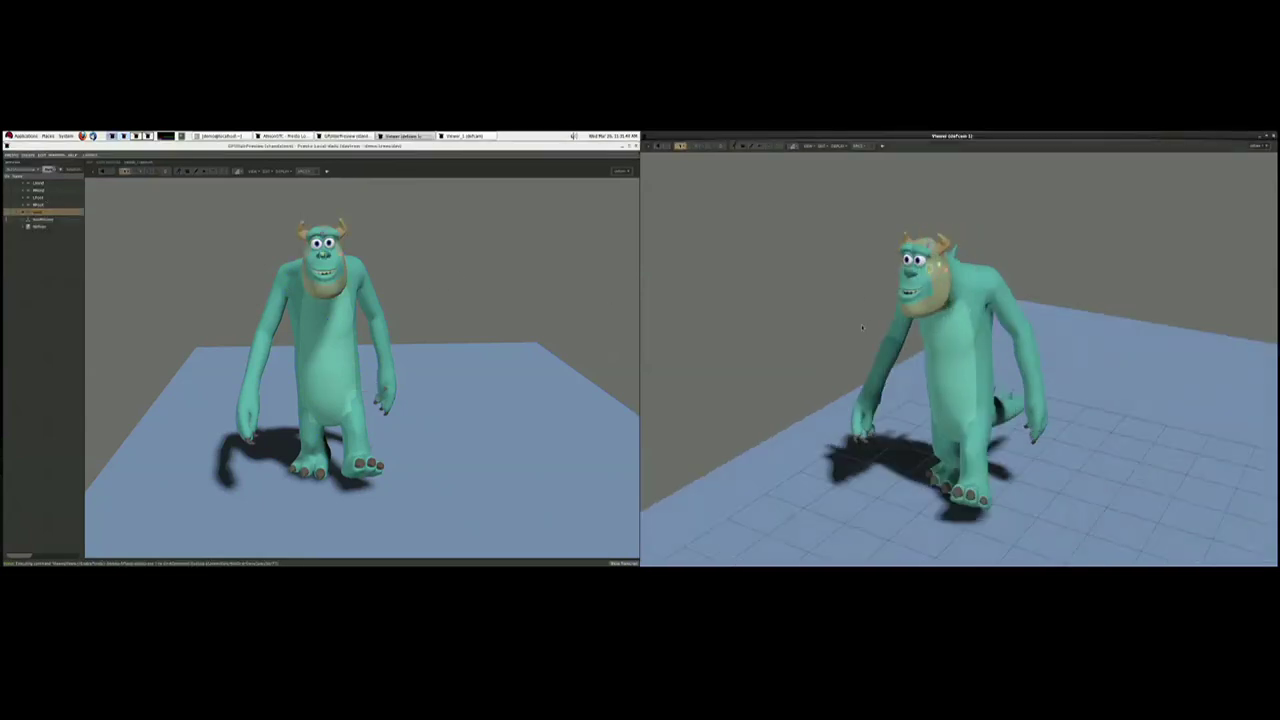
alt+middle_drag(875, 319, 900, 388)
key(t)
mouse_move(822, 372)
alt+right_down()
mouse_move(870, 372)
mouse_move(835, 372)
alt+right_up()
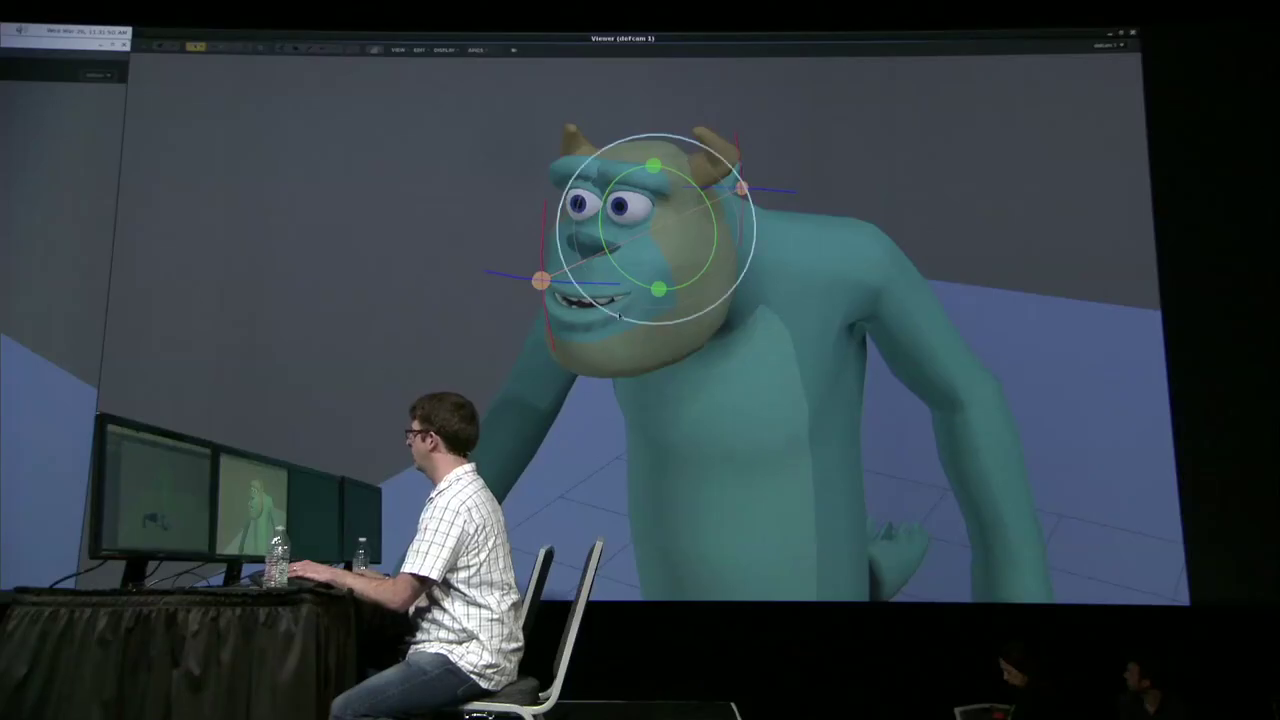
drag(503, 275, 440, 260)
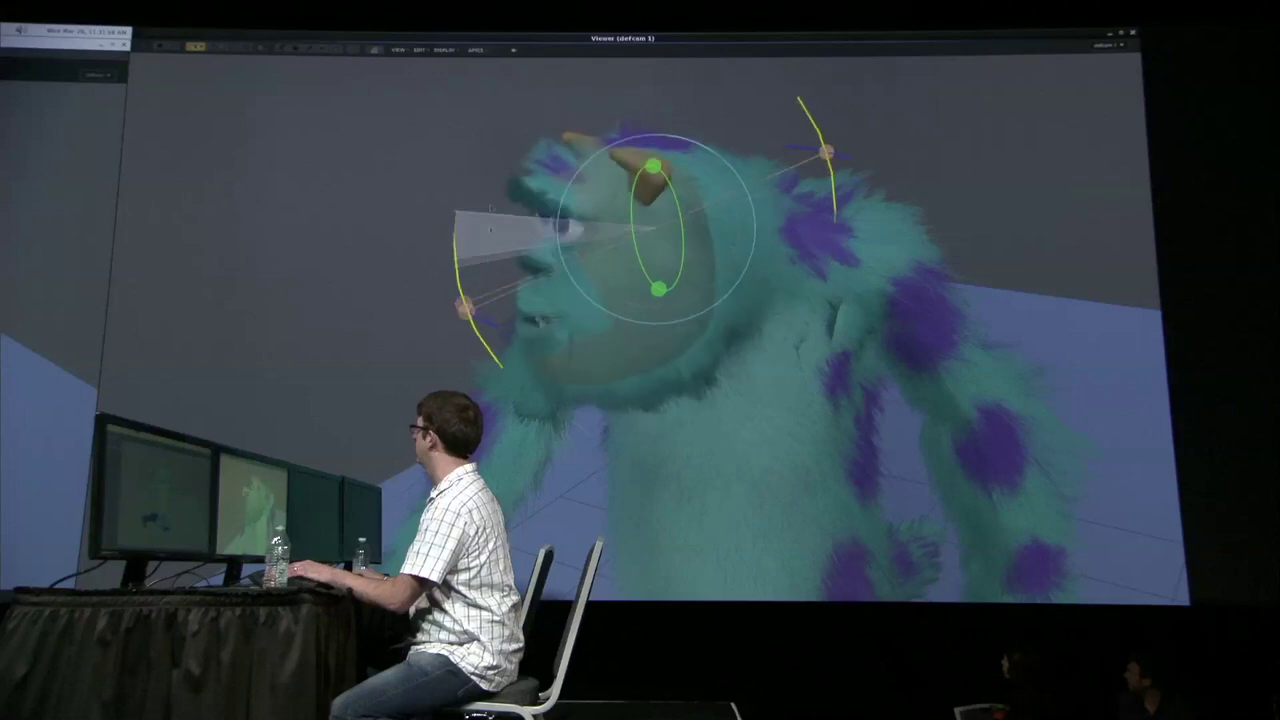
drag(467, 166, 474, 296)
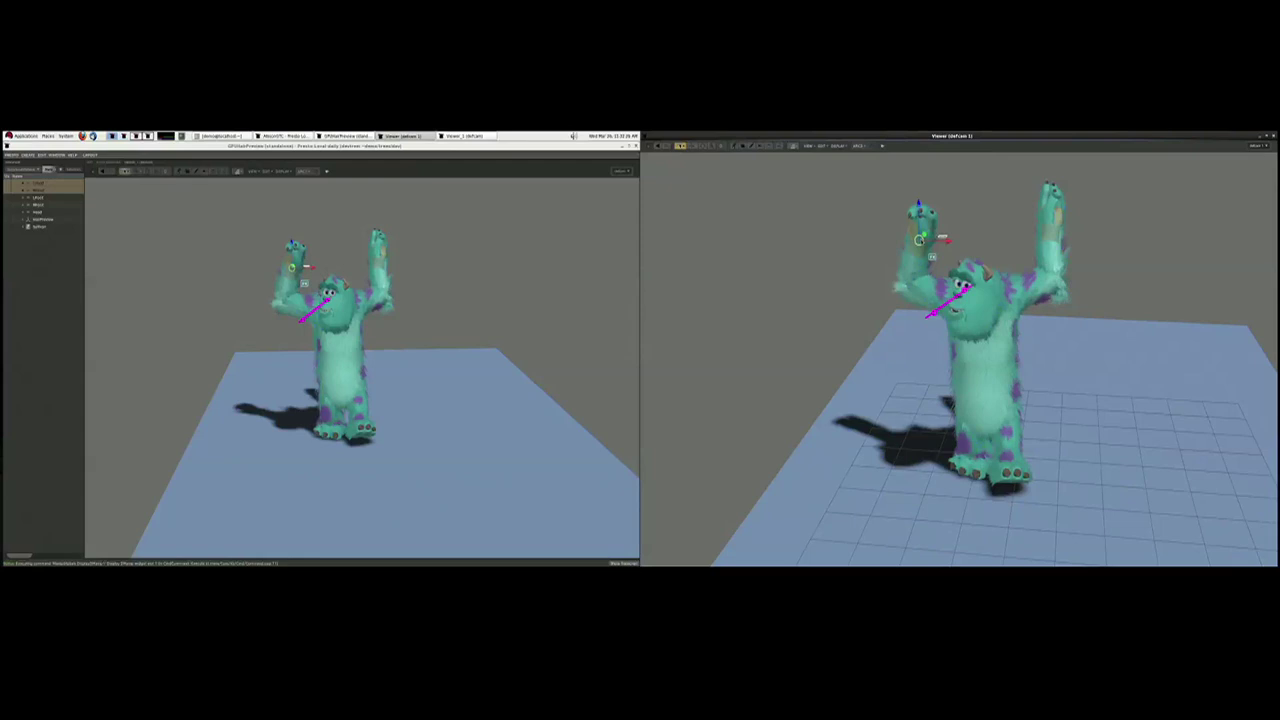
click(569, 283)
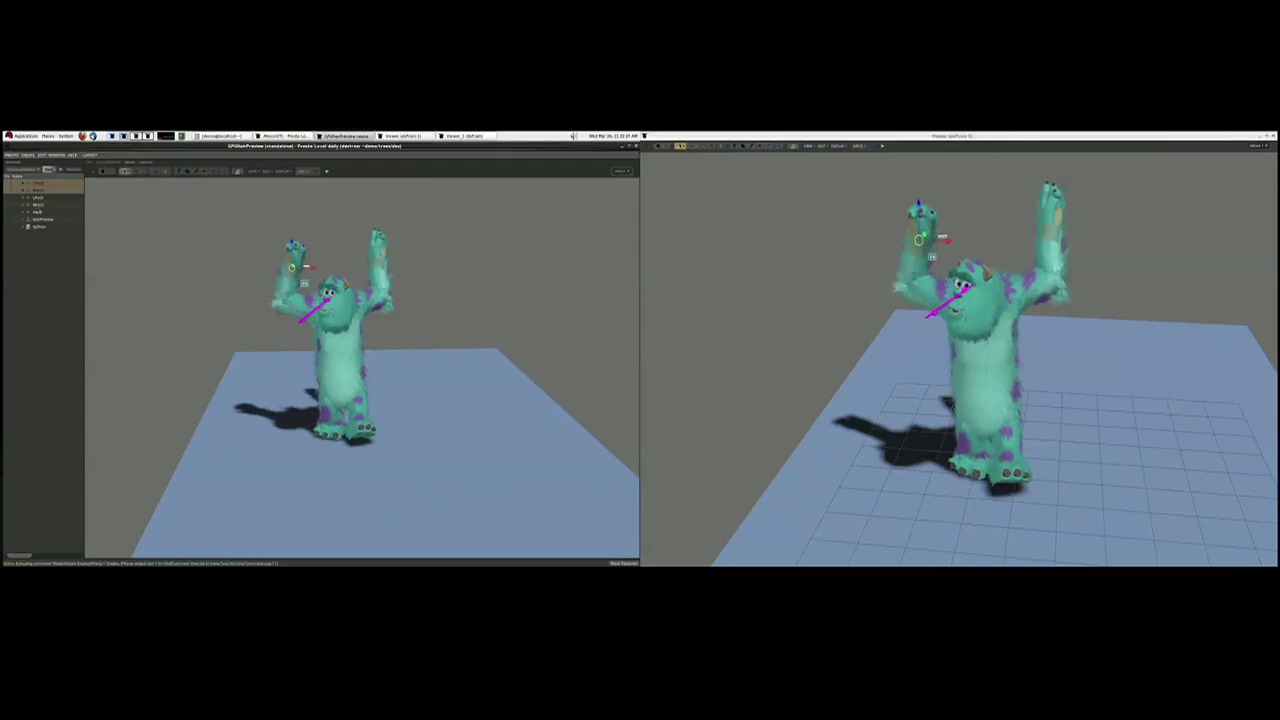
drag(342, 379, 344, 390)
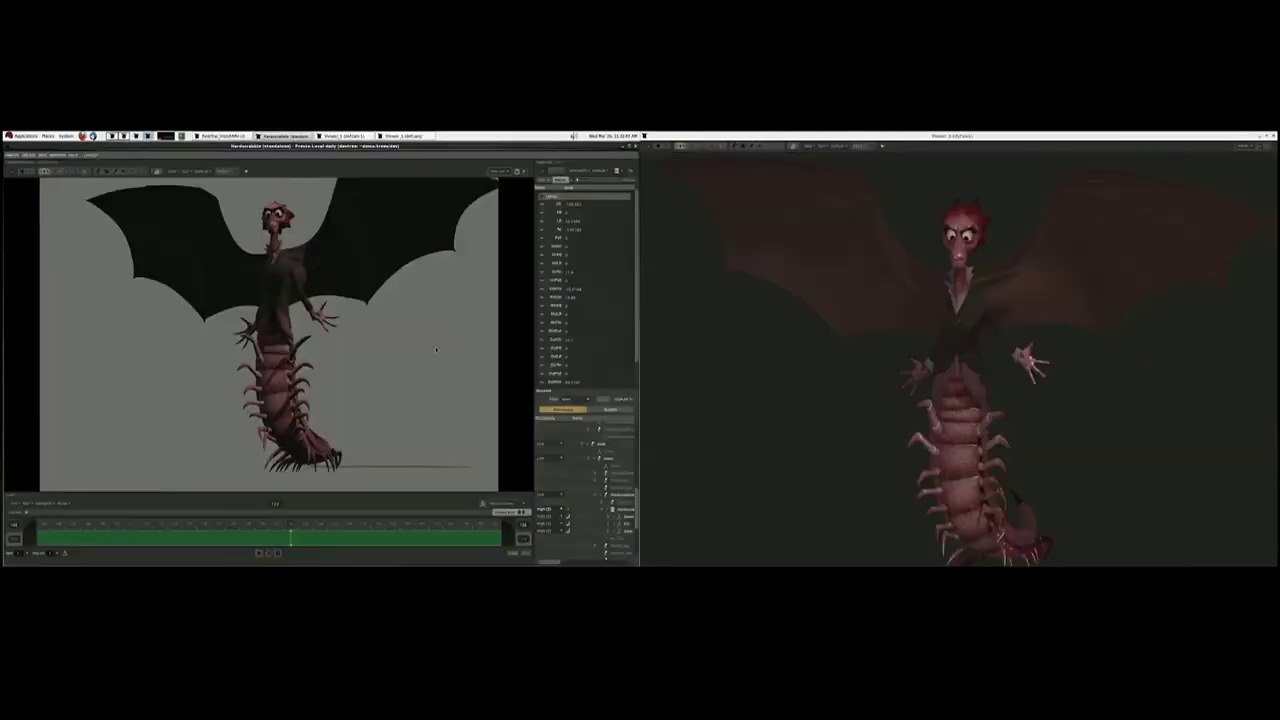
Inspect Hardscrabble's shaded body and legs up close, moving up to a close view of her head
click(925, 385)
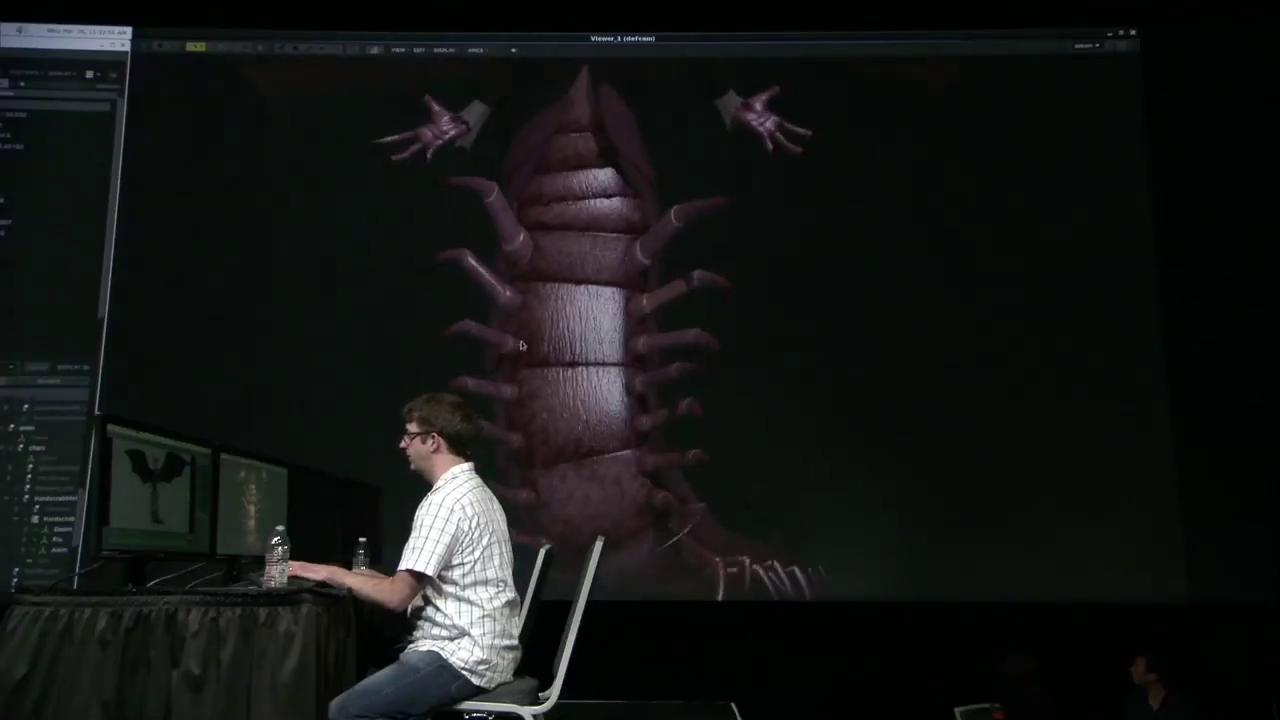
middle_drag(507, 327, 640, 338)
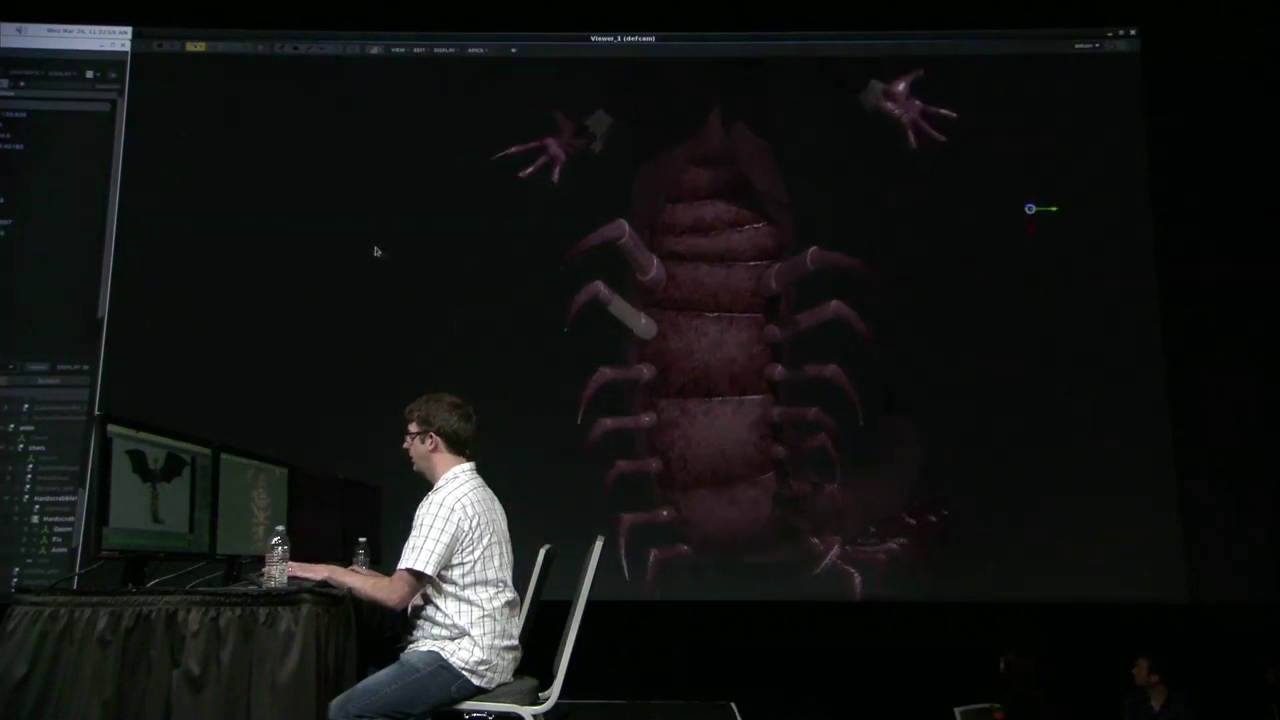
middle_drag(368, 249, 482, 285)
middle_drag(570, 370, 922, 207)
middle_drag(804, 386, 697, 372)
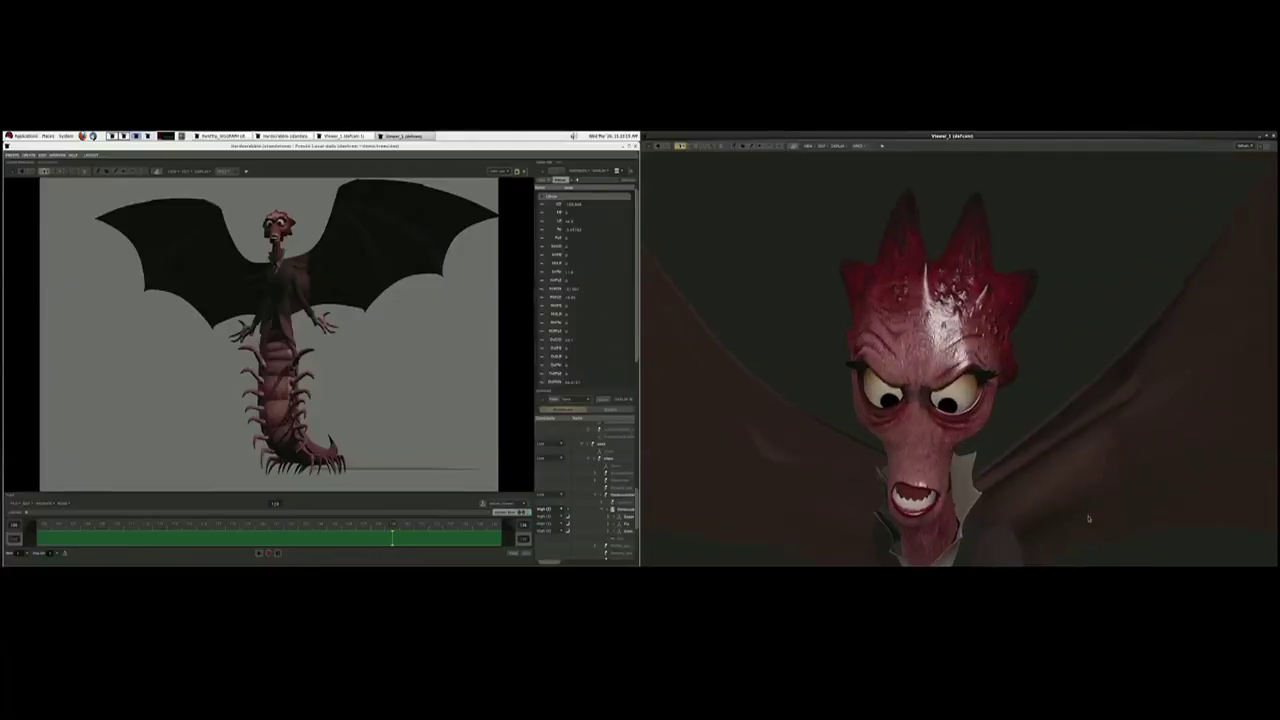
Overlay the mesh wireframe on Hardscrabble's shaded head, and return the viewer to shading without the wireframe
click(793, 147)
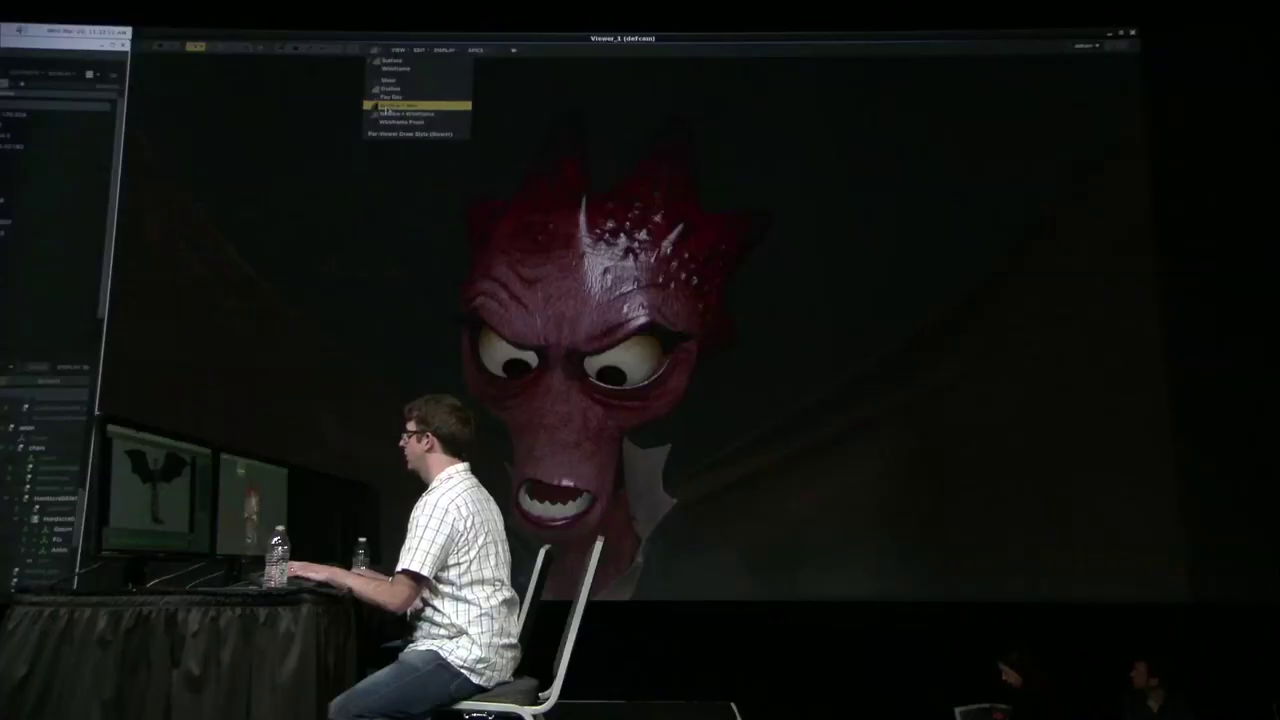
click(386, 106)
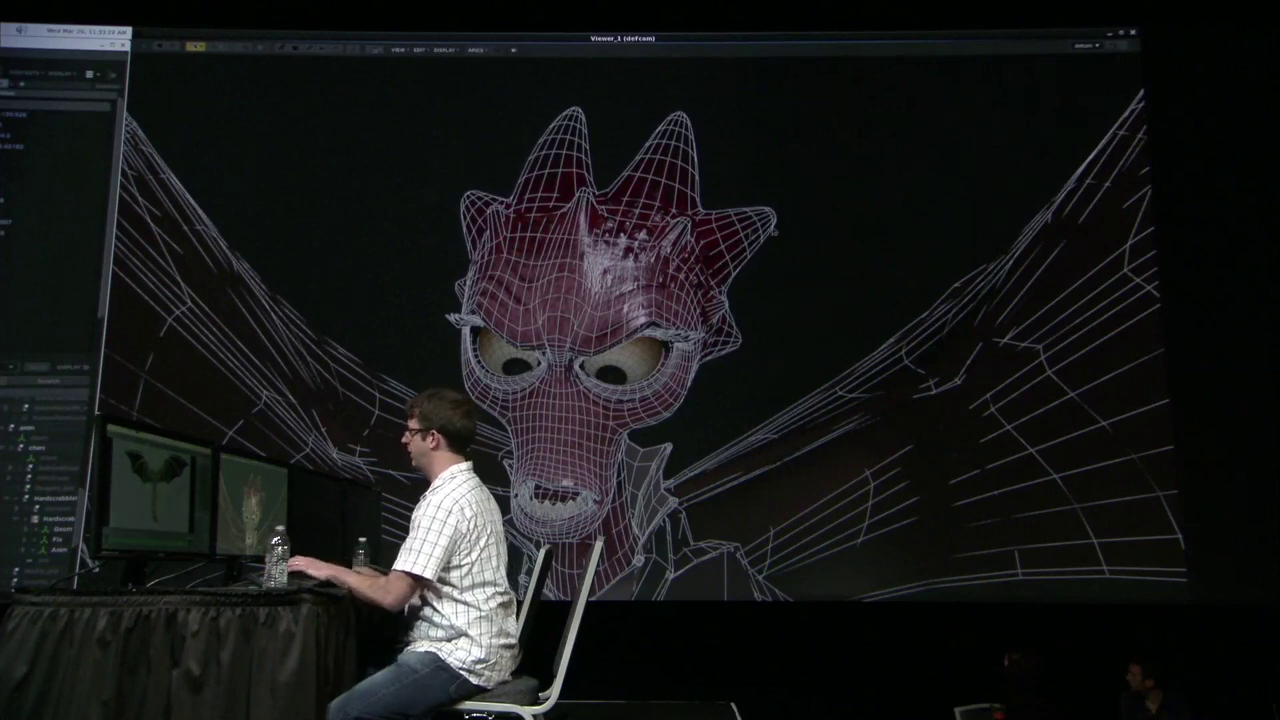
click(377, 51)
click(399, 90)
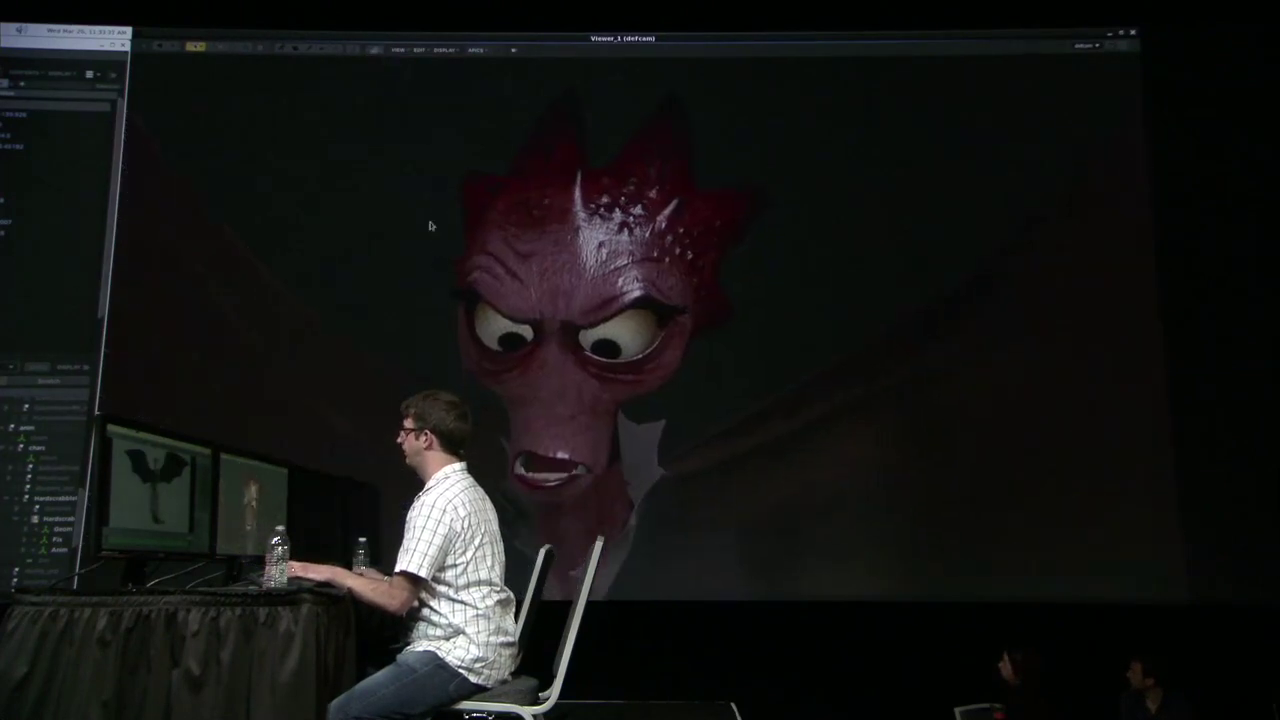
Change the viewer's draw style and display options to show Hardscrabble as plain light-grey geometry with mesh lines
click(375, 51)
click(412, 116)
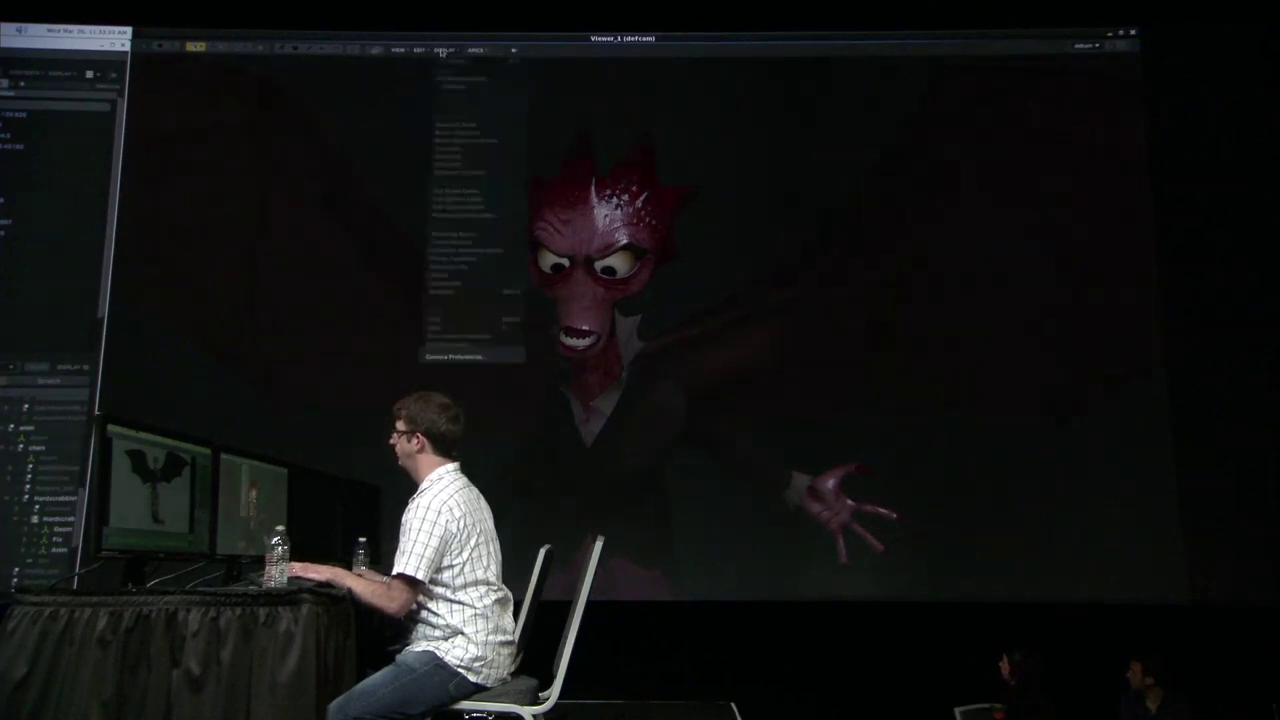
click(440, 53)
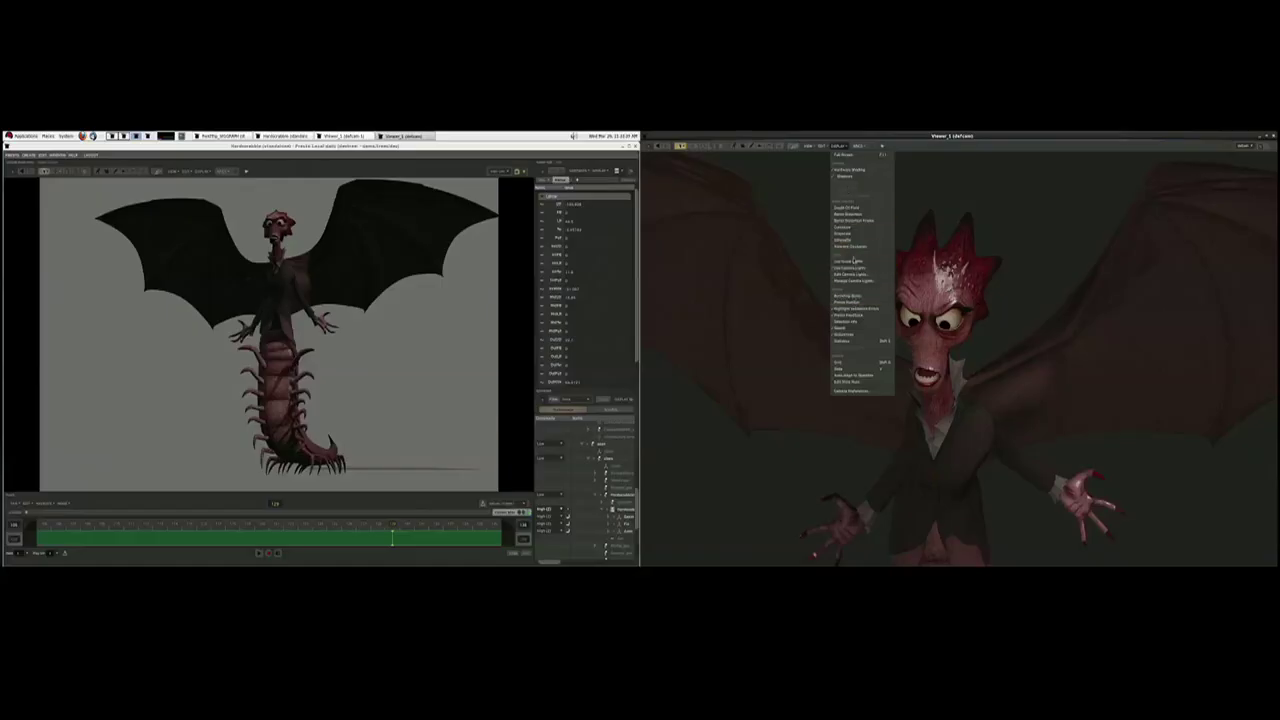
click(855, 261)
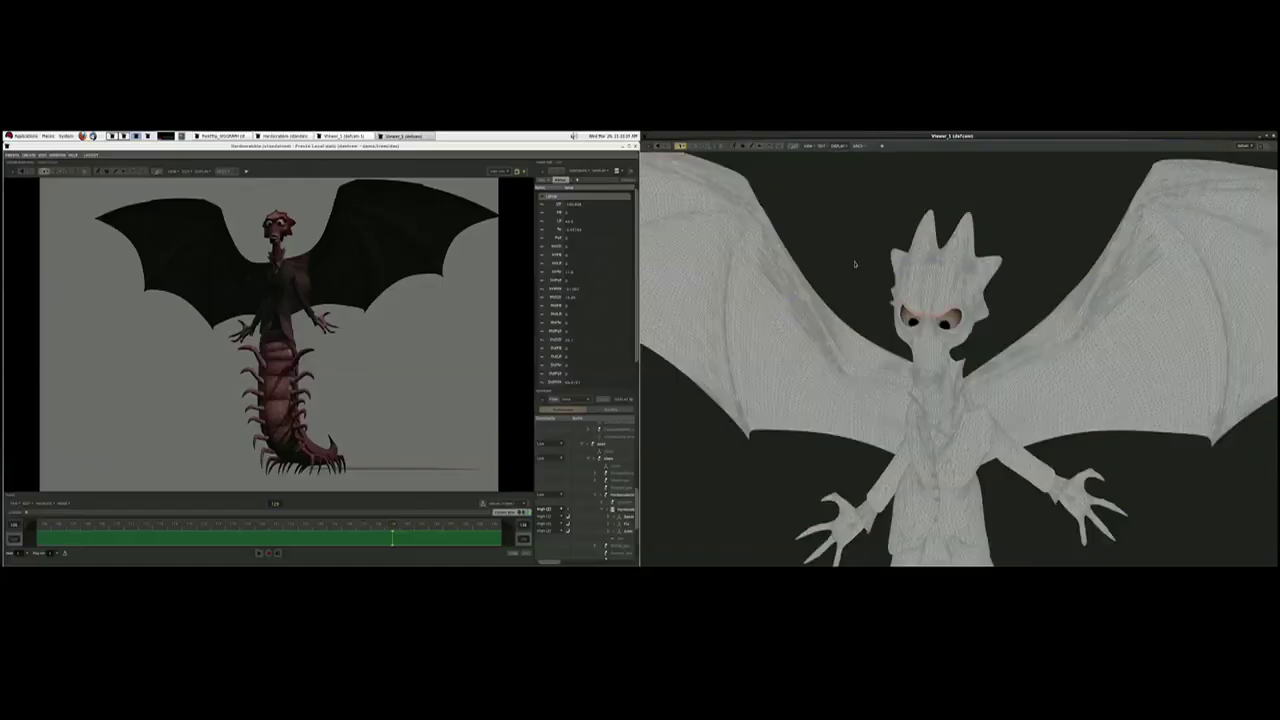
Examine the grey mesh of Hardscrabble's torso, hands, head and wings, and frame the whole character at an angle
scroll(868, 456, up, 4)
middle_drag(868, 456, 868, 291)
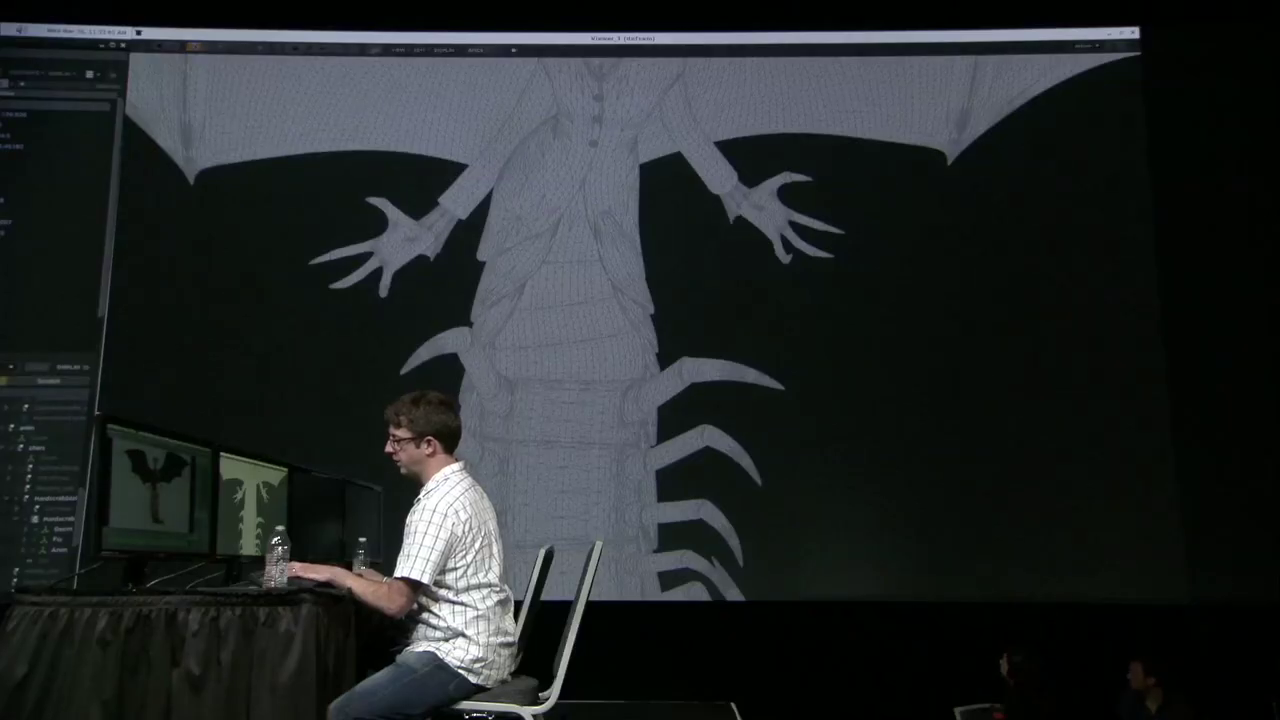
middle_drag(434, 170, 451, 390)
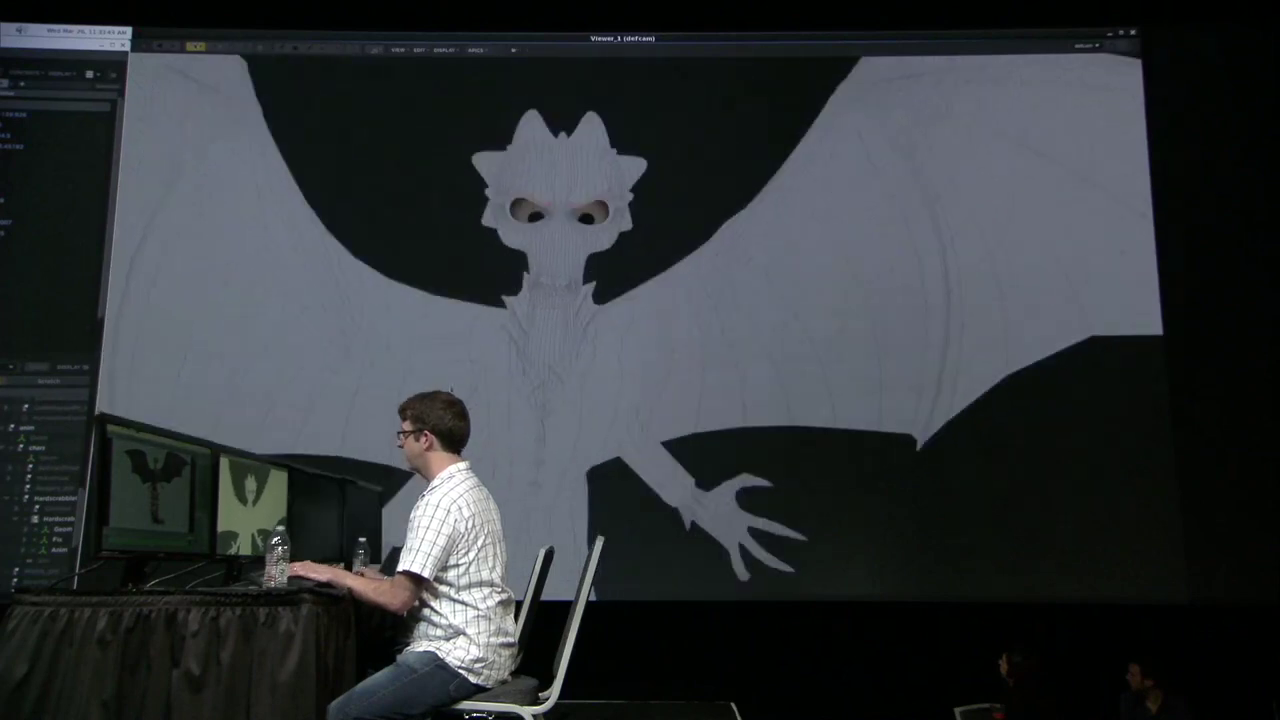
alt+middle_drag(559, 246, 629, 316)
alt+right_drag(471, 183, 807, 120)
alt+drag(811, 109, 540, 458)
key(f)
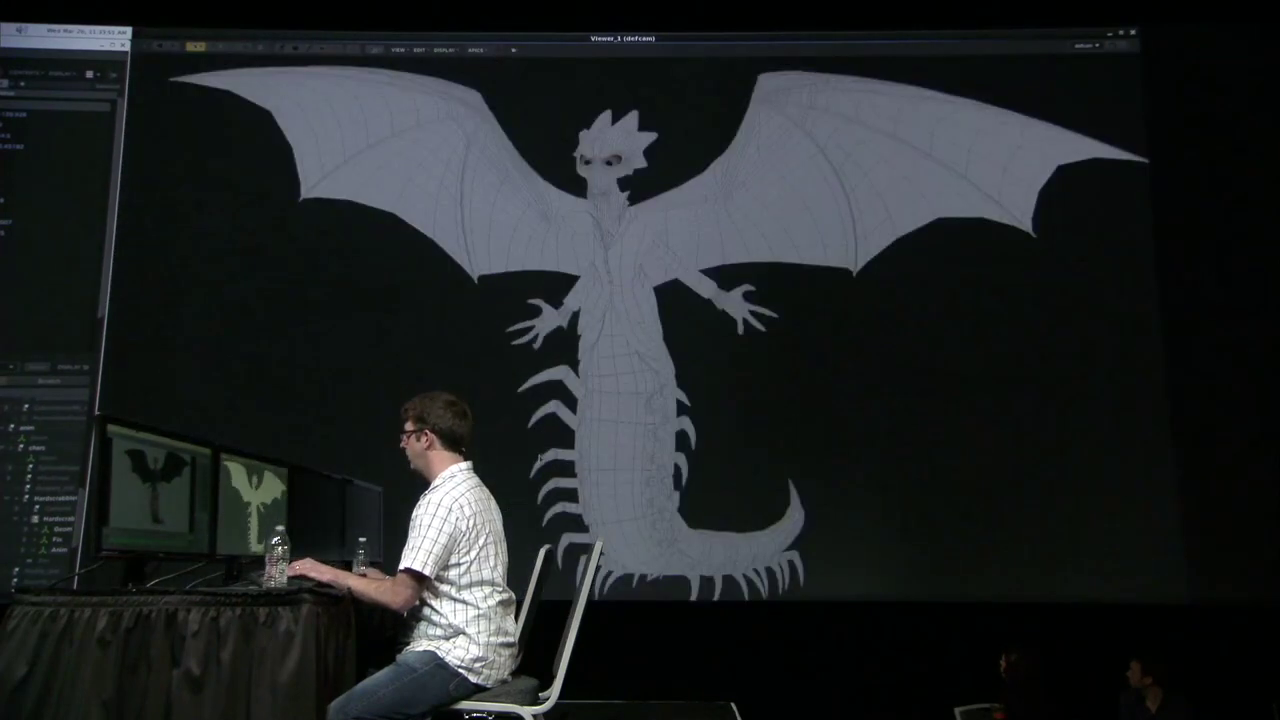
Select the upper segment of one of Hardscrabble's lower legs and bring its mesh into a close view
alt+middle_drag(582, 432, 631, 338)
alt+right_drag(631, 338, 680, 345)
alt+middle_drag(657, 443, 661, 396)
click(662, 407)
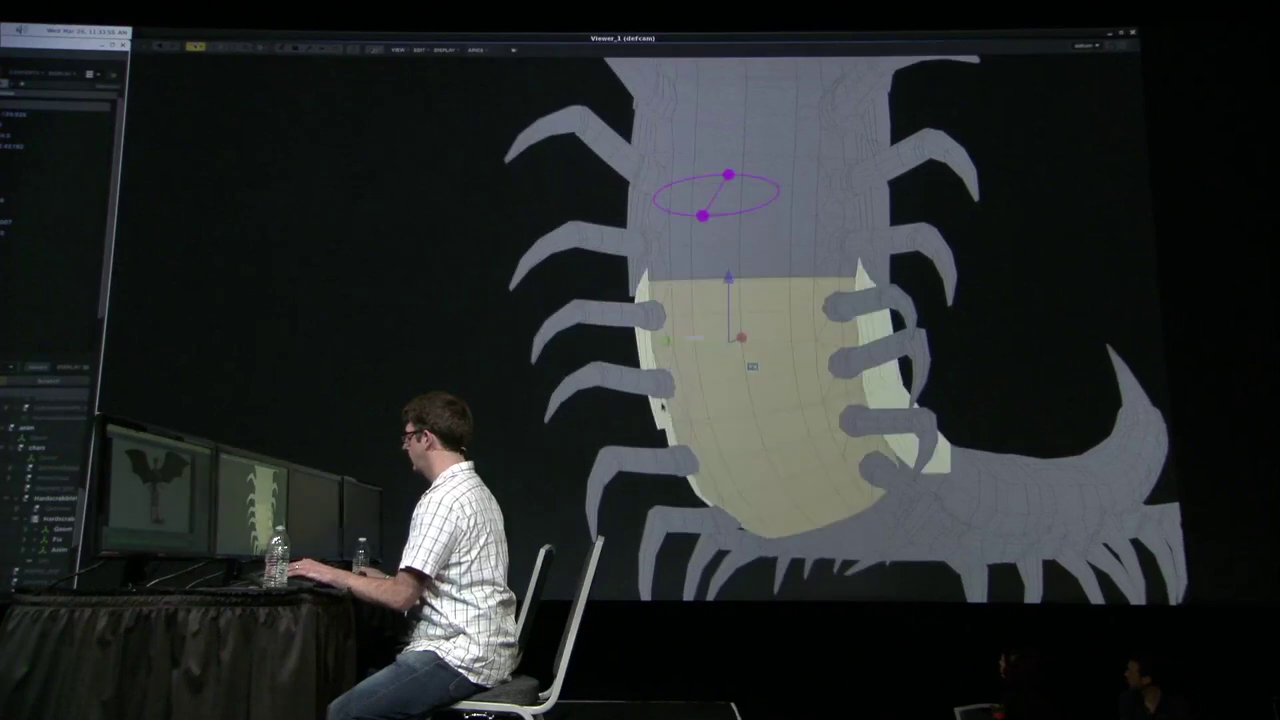
click(660, 455)
alt+drag(660, 455, 715, 375)
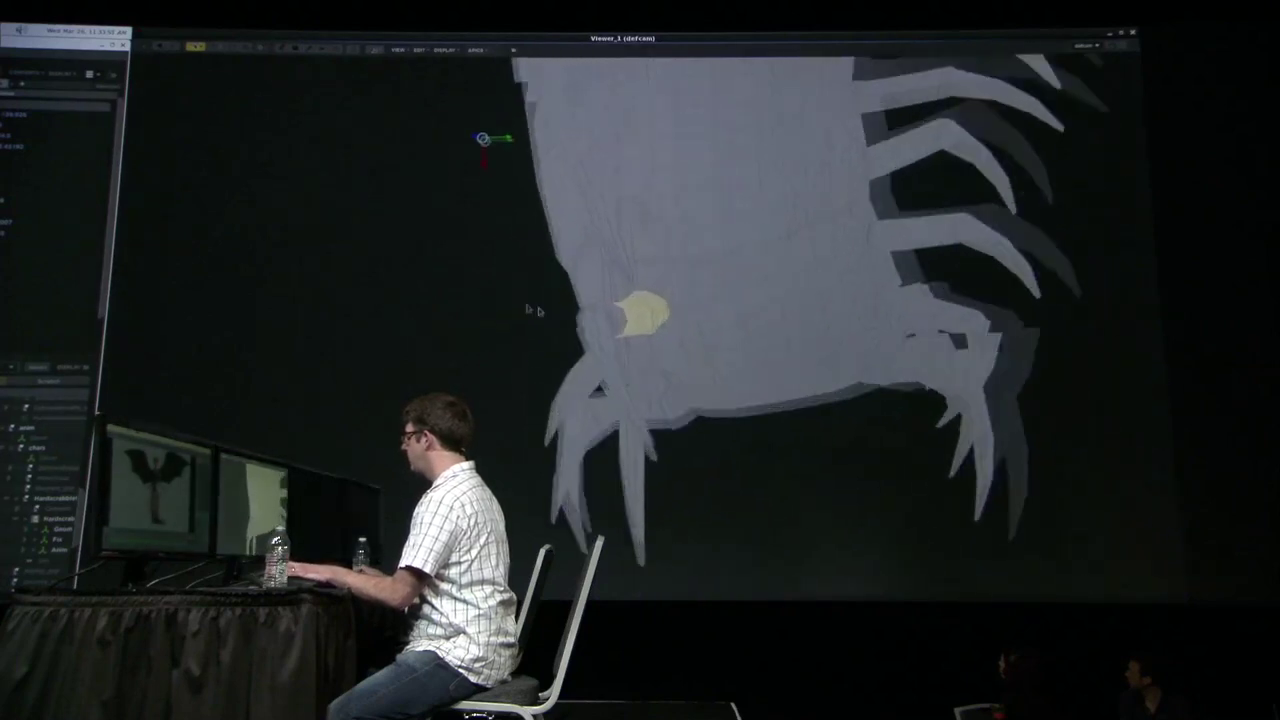
alt+right_drag(715, 375, 733, 342)
alt+drag(733, 342, 388, 342)
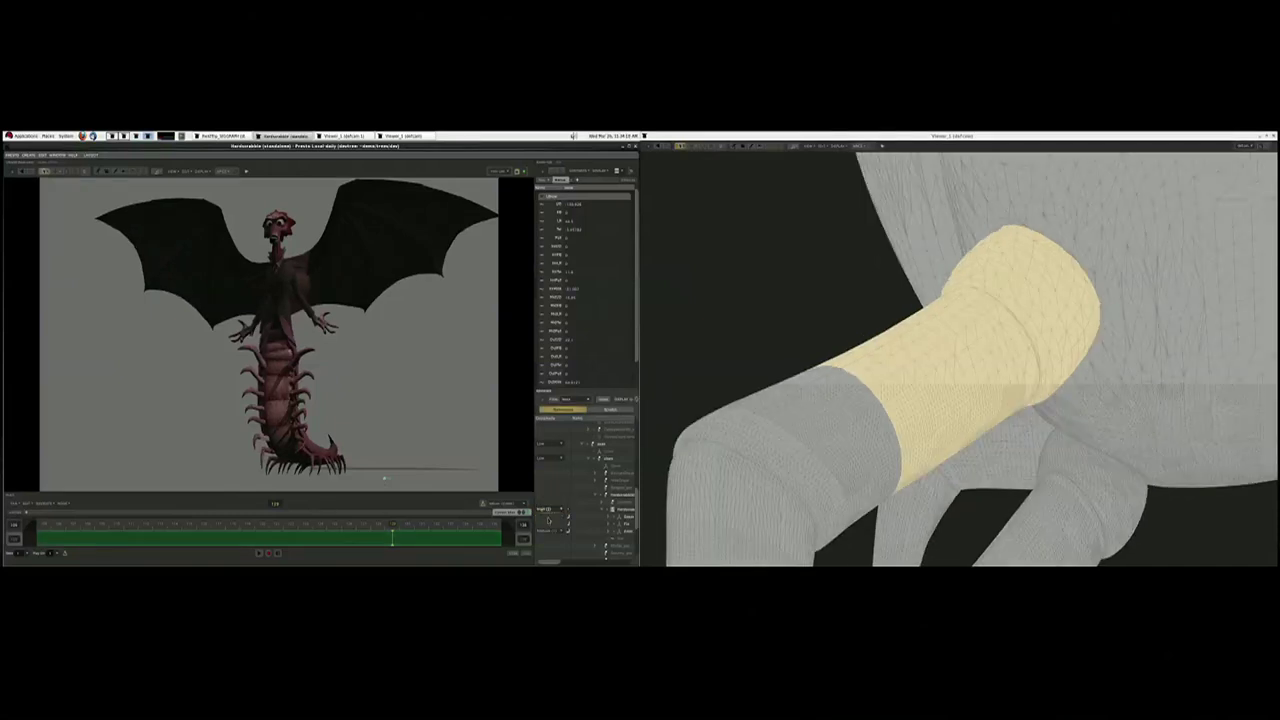
Raise the subdivision refinement level of Hardscrabble's geometry and check the denser mesh around the selected leg segment
click(548, 519)
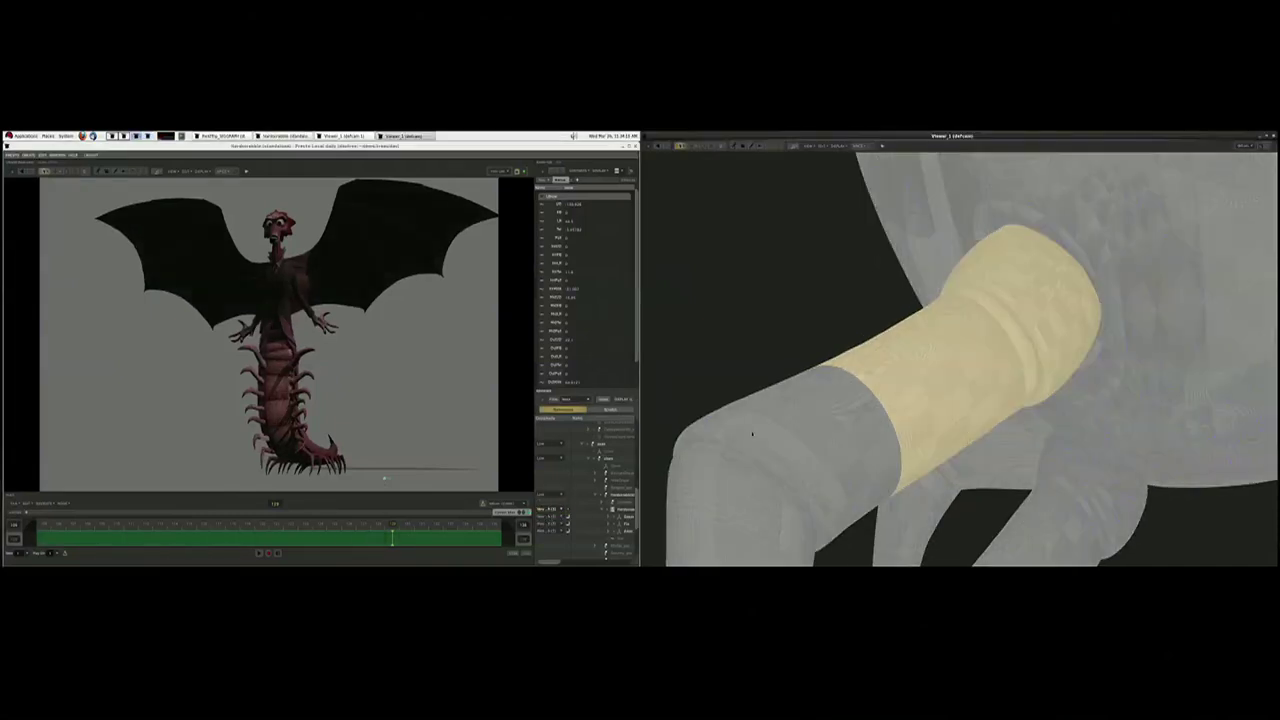
alt+drag(1135, 247, 1137, 262)
alt+middle_drag(1137, 262, 1049, 340)
alt+right_drag(1049, 340, 1034, 352)
mouse_move(1034, 352)
alt+mouse_down()
mouse_move(994, 368)
mouse_move(1034, 372)
mouse_move(1054, 350)
mouse_move(1013, 364)
alt+mouse_up()
middle_drag(1013, 364, 1013, 368)
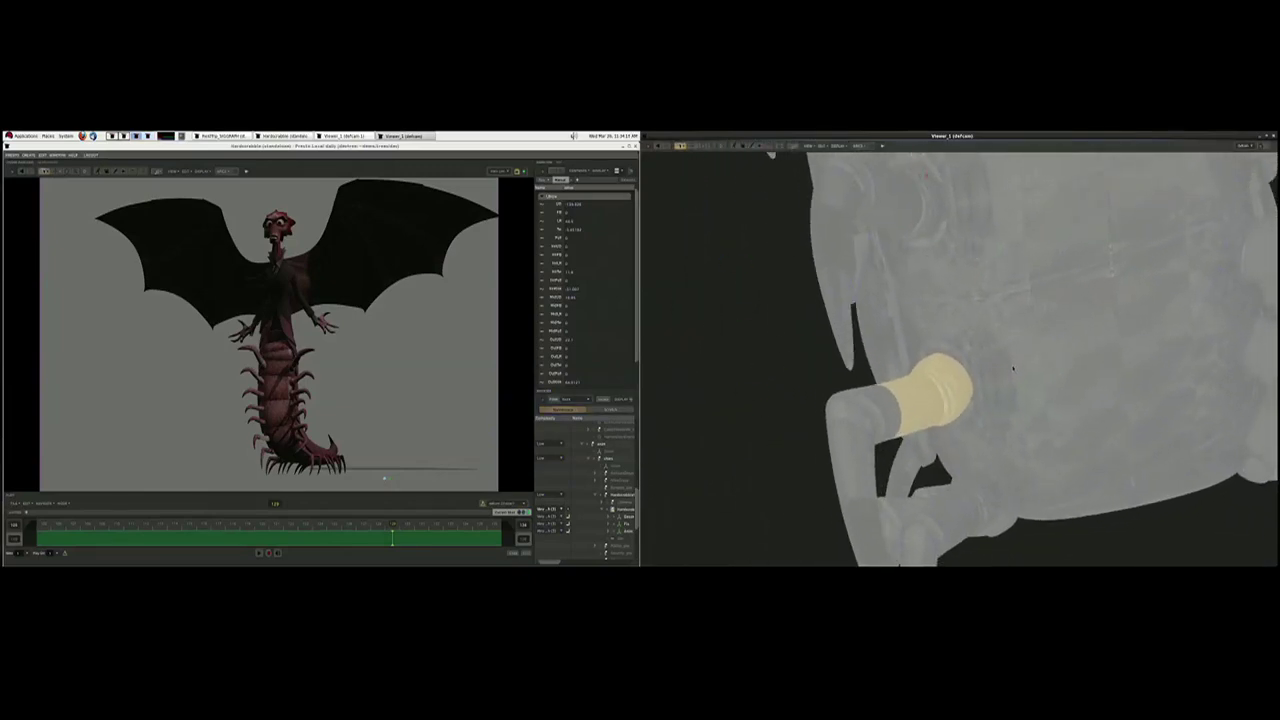